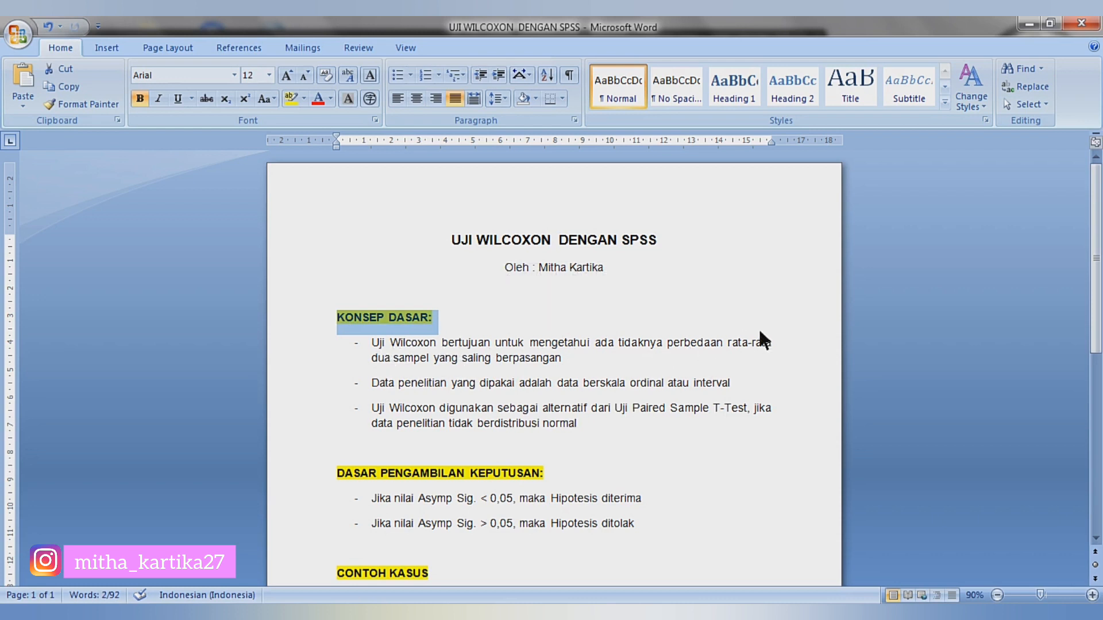
Review the Wilcoxon test's basic concept, decision criteria and example case in the Word document
left_click(777, 345)
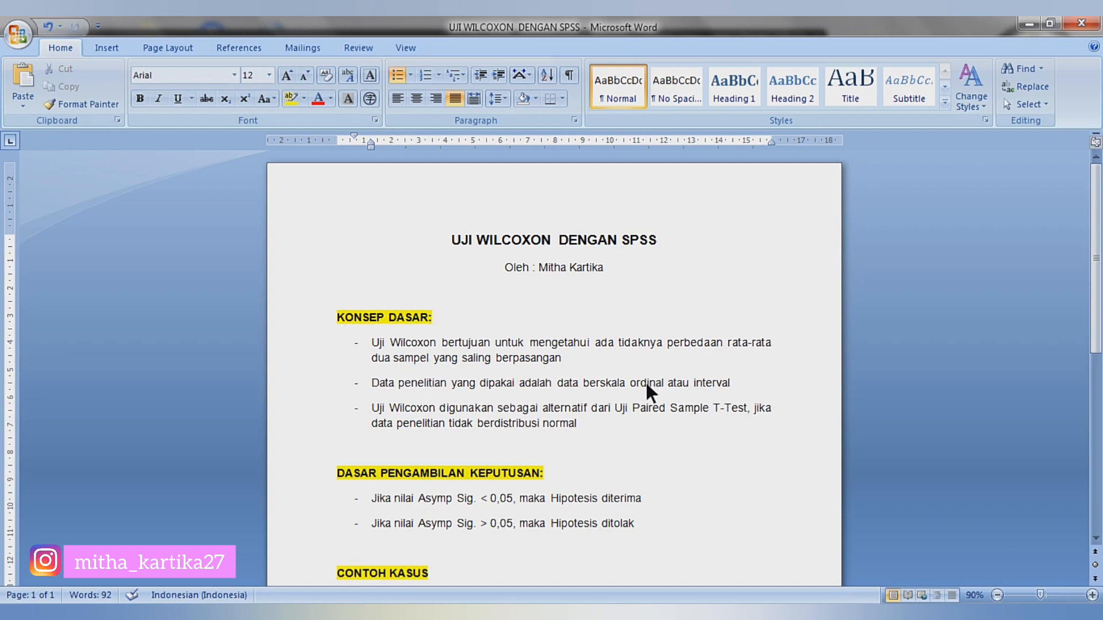
left_click_drag(583, 383, 664, 385)
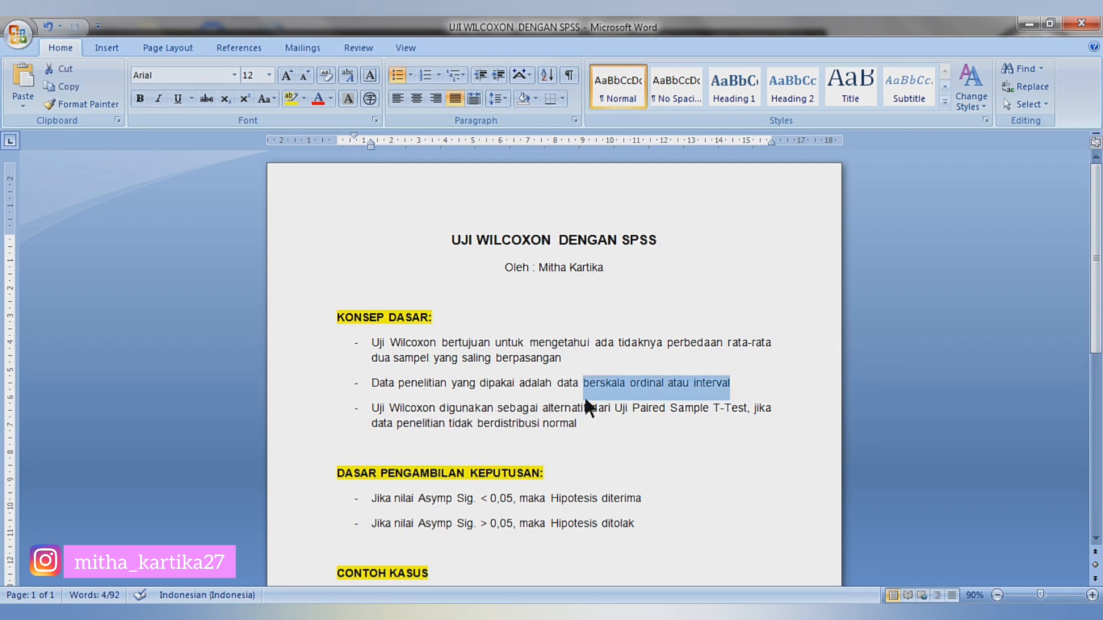
double_click(621, 408)
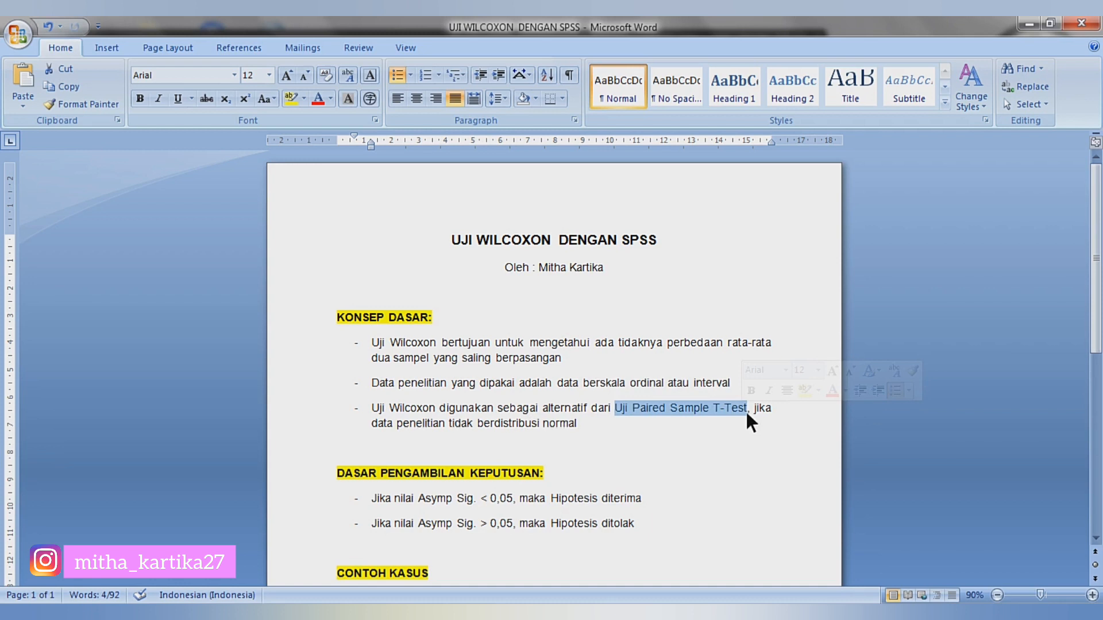
left_click(663, 432)
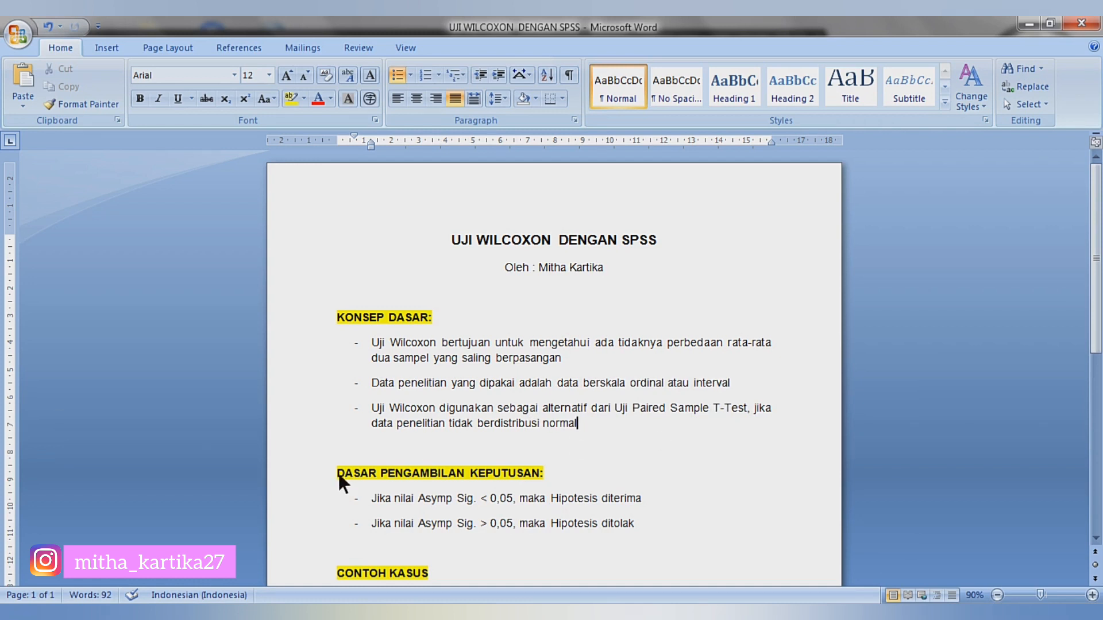
left_click_drag(337, 473, 536, 474)
left_click(570, 471)
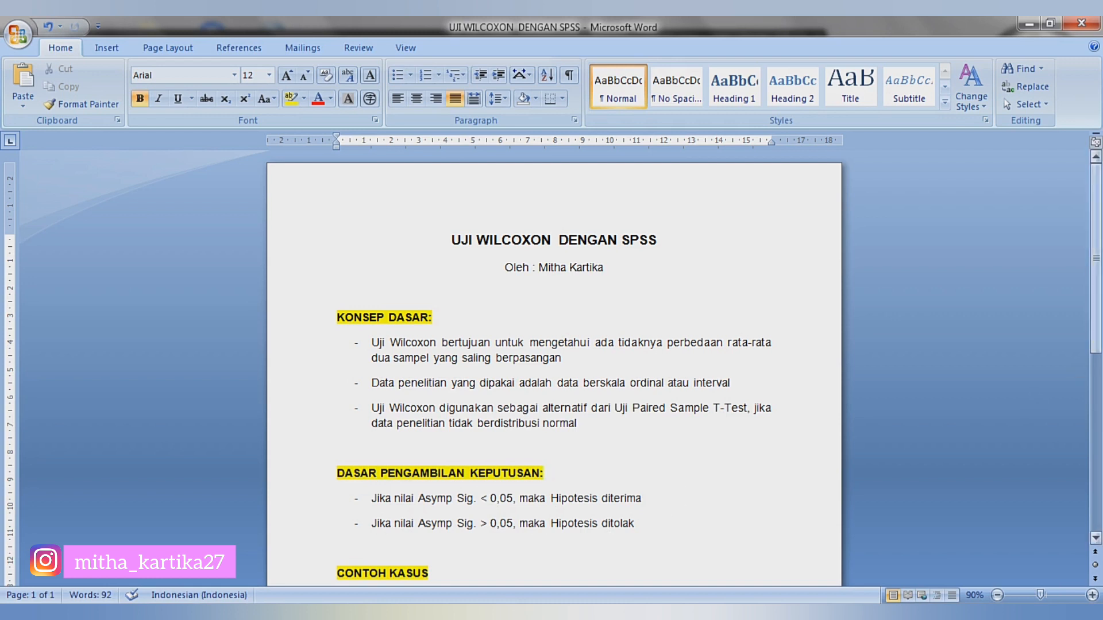
scroll(554, 367, "down", 2)
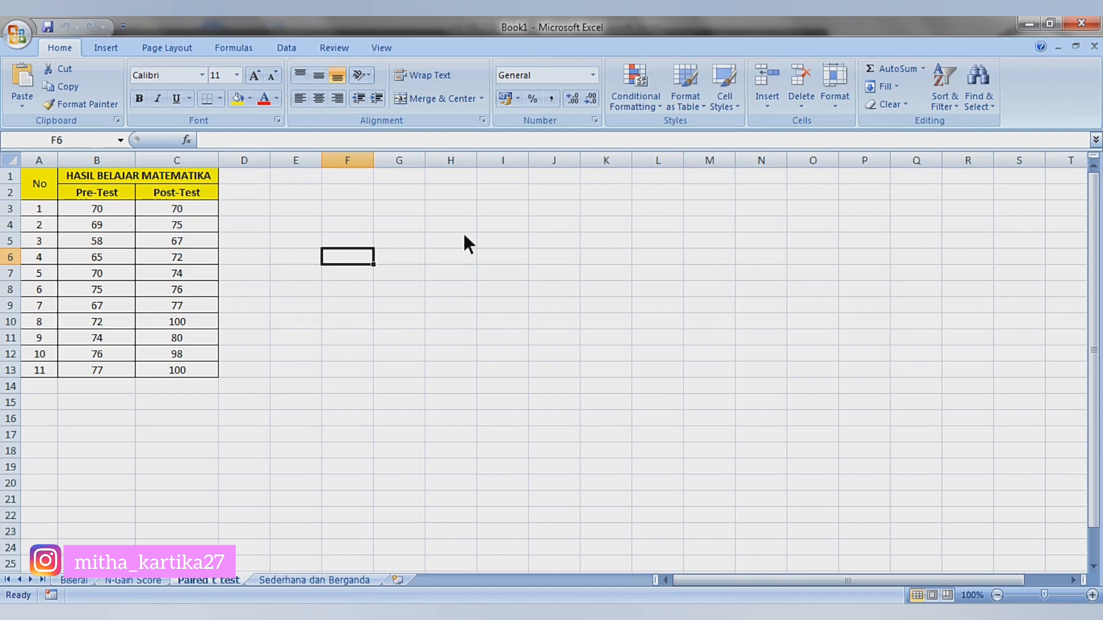
In the Excel workbook, examine the numbered rows and the Pre-Test and Post-Test columns of the mathematics results table
left_click(41, 367)
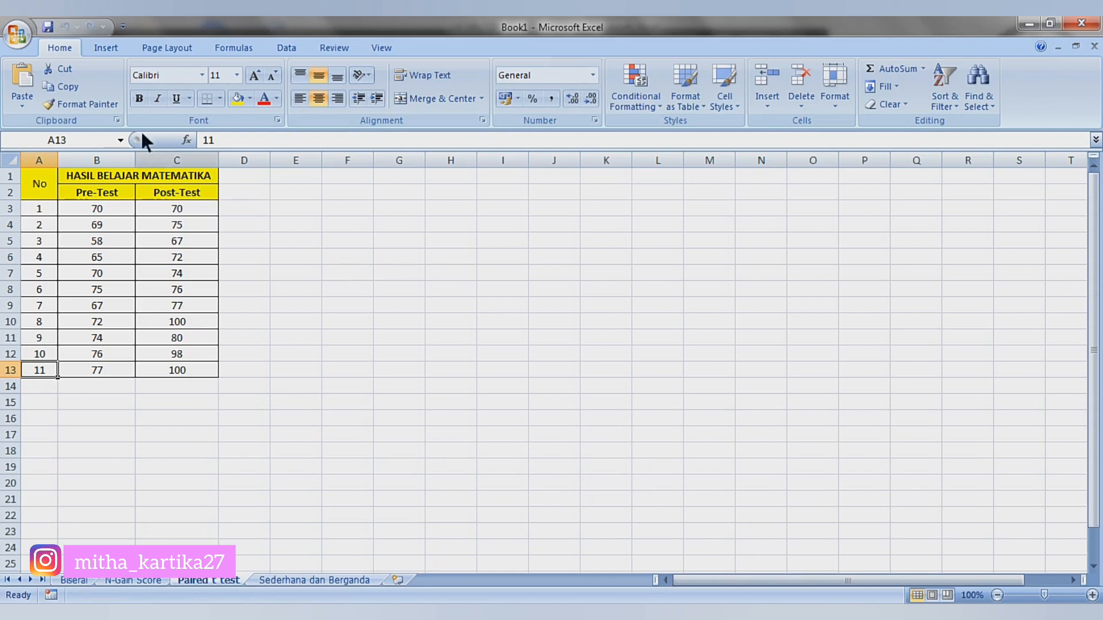
left_click(114, 193)
left_click(164, 198)
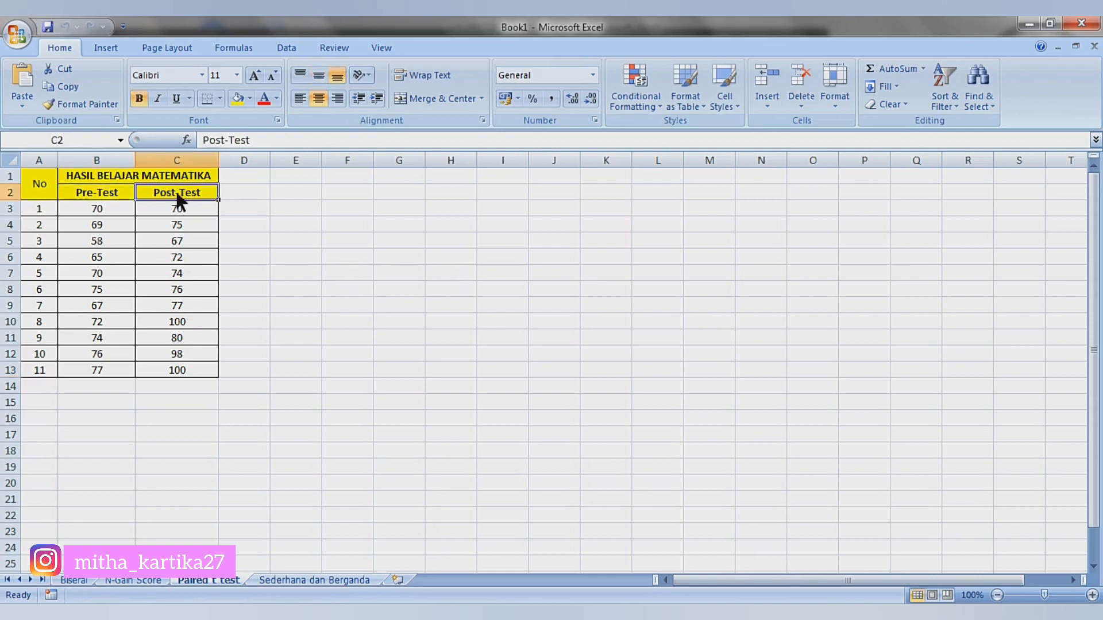
left_click(113, 194)
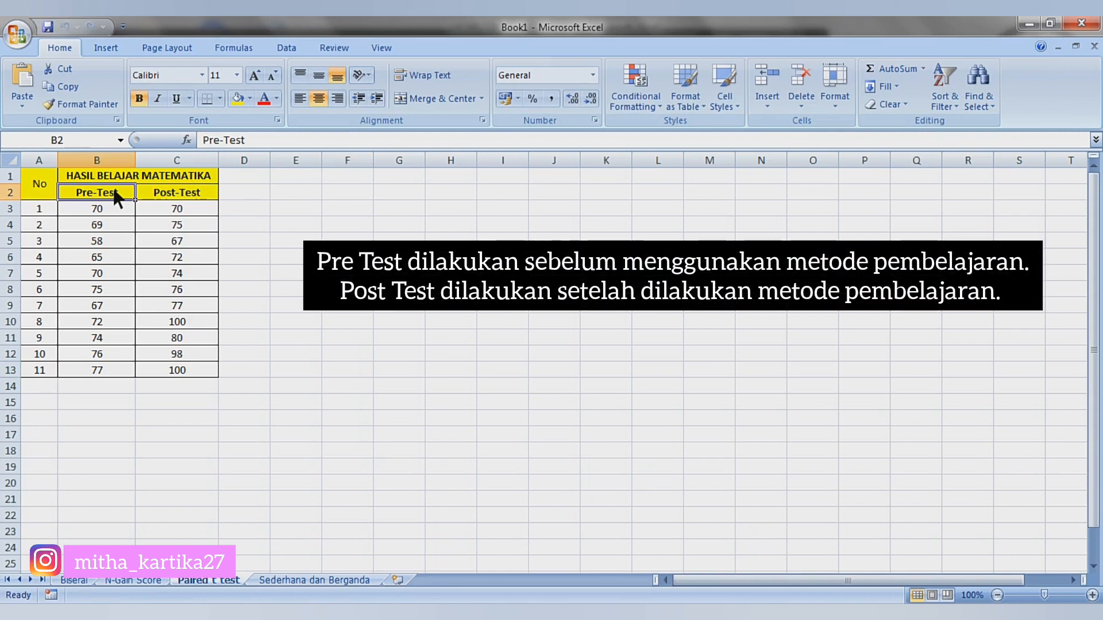
left_click(178, 199)
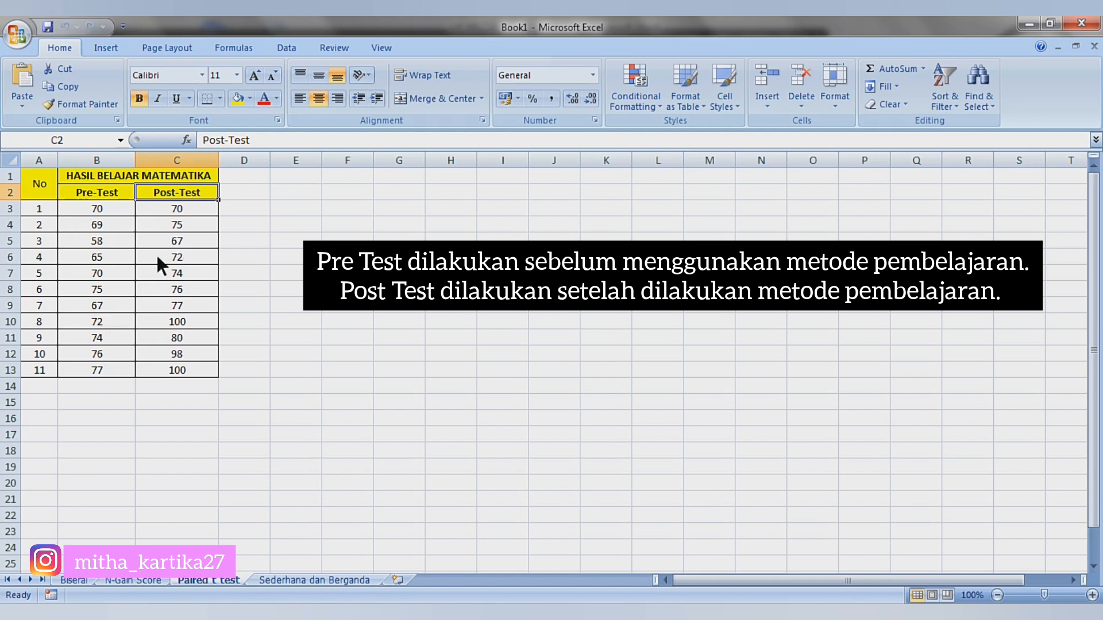
left_click(118, 195)
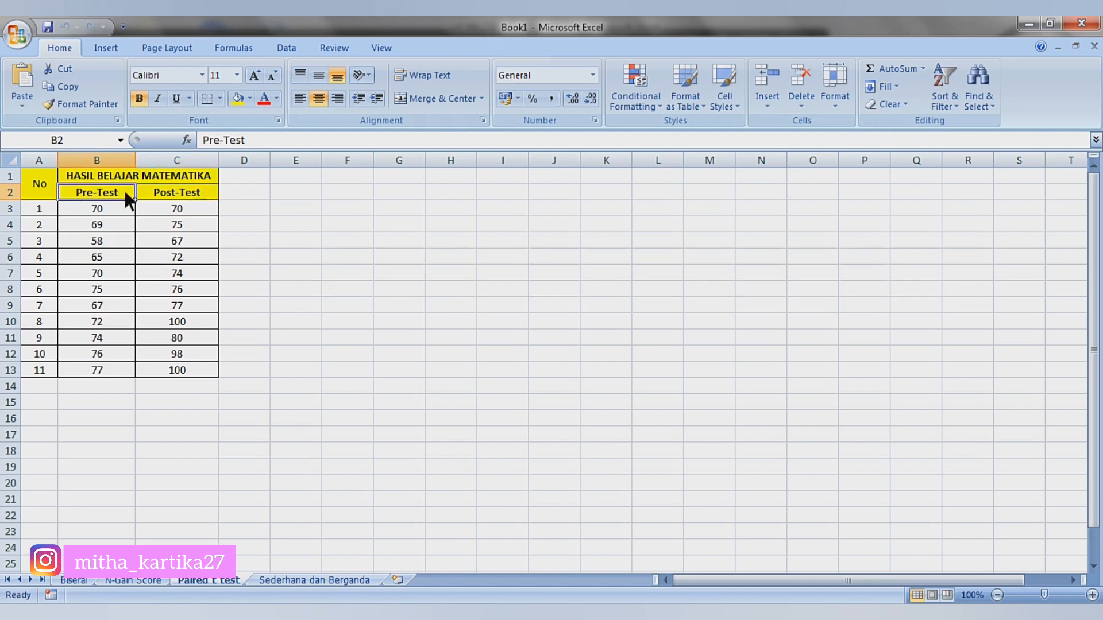
left_click(171, 196)
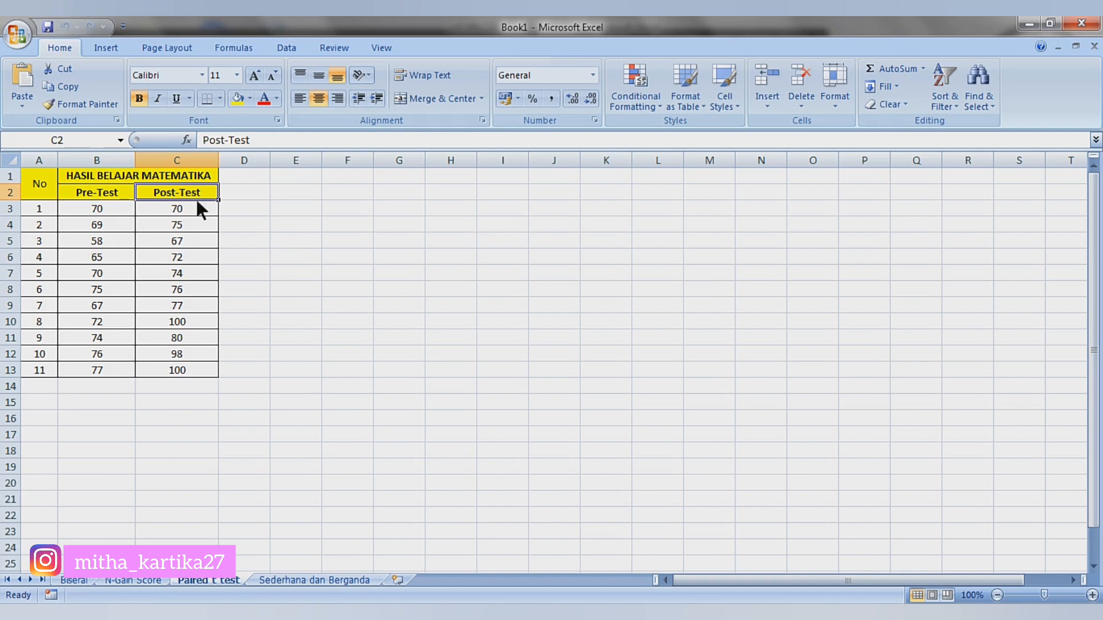
Copy the Pre-Test and Post-Test scores in cells B3:C13
left_click_drag(109, 204, 174, 371)
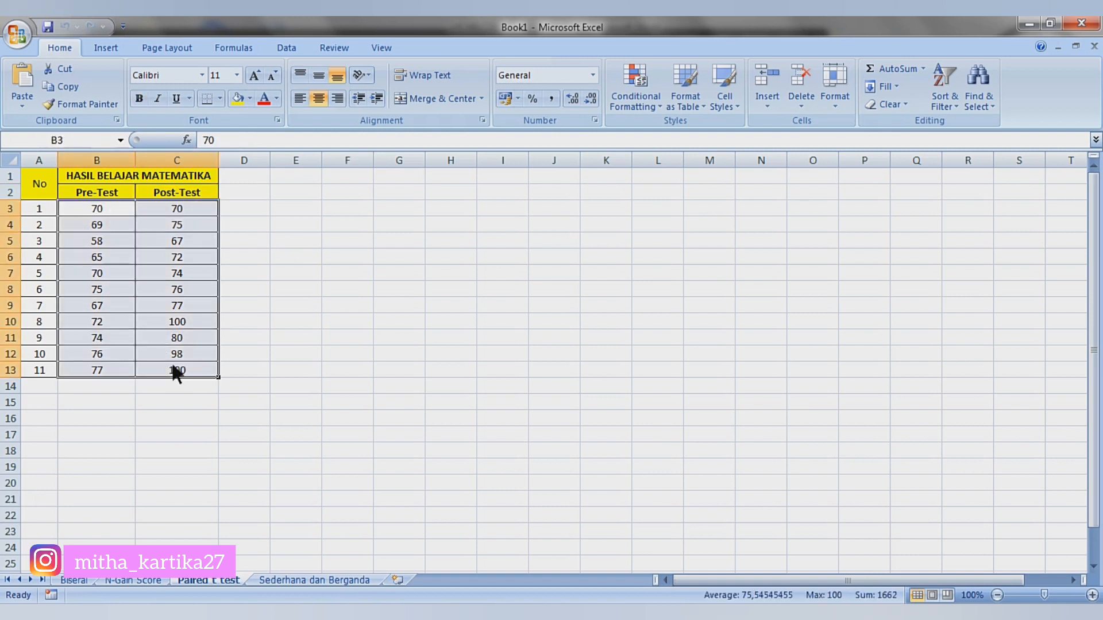
right_click(172, 366)
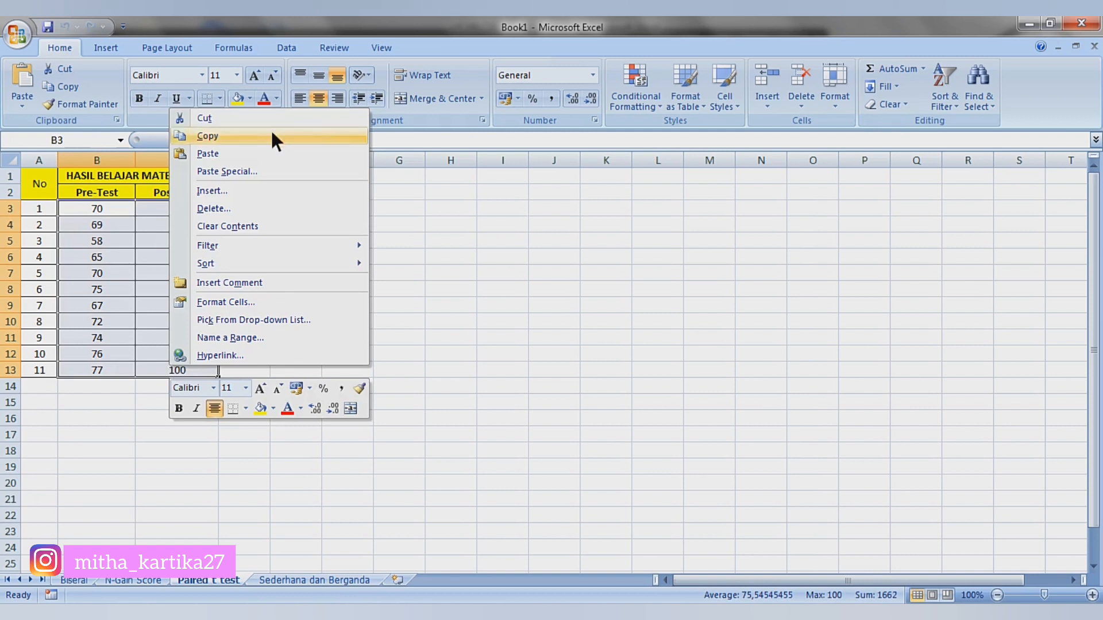
left_click(273, 137)
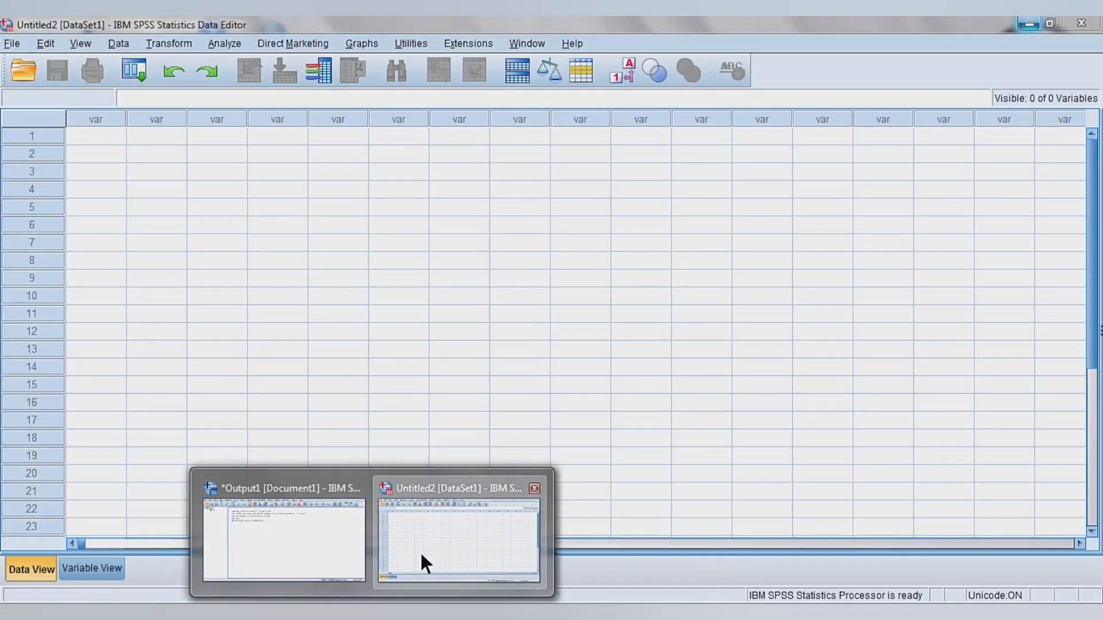
Switch to the empty SPSS Data Editor dataset and define two variables named Pre and Post
left_click(421, 555)
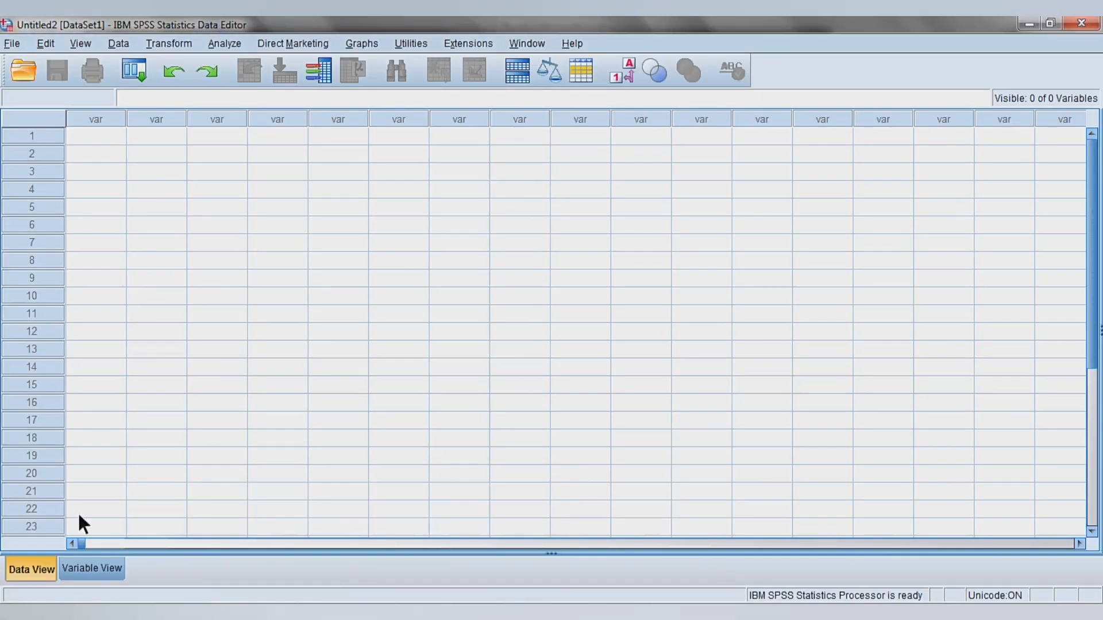
left_click(81, 565)
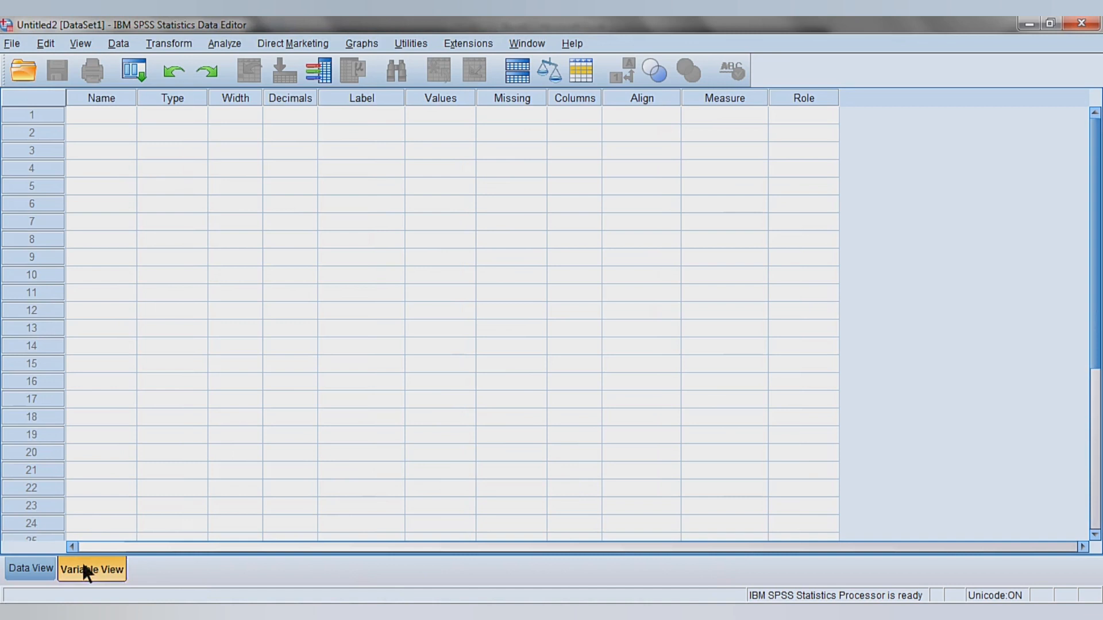
left_click(123, 109)
type("P")
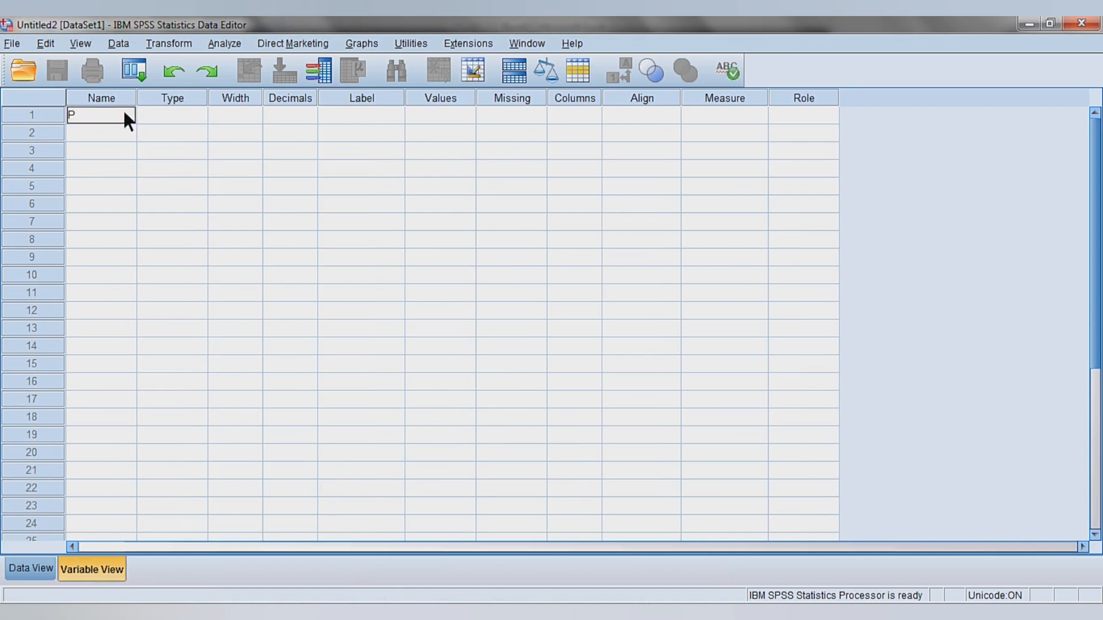
type("re")
key("Return")
type("P")
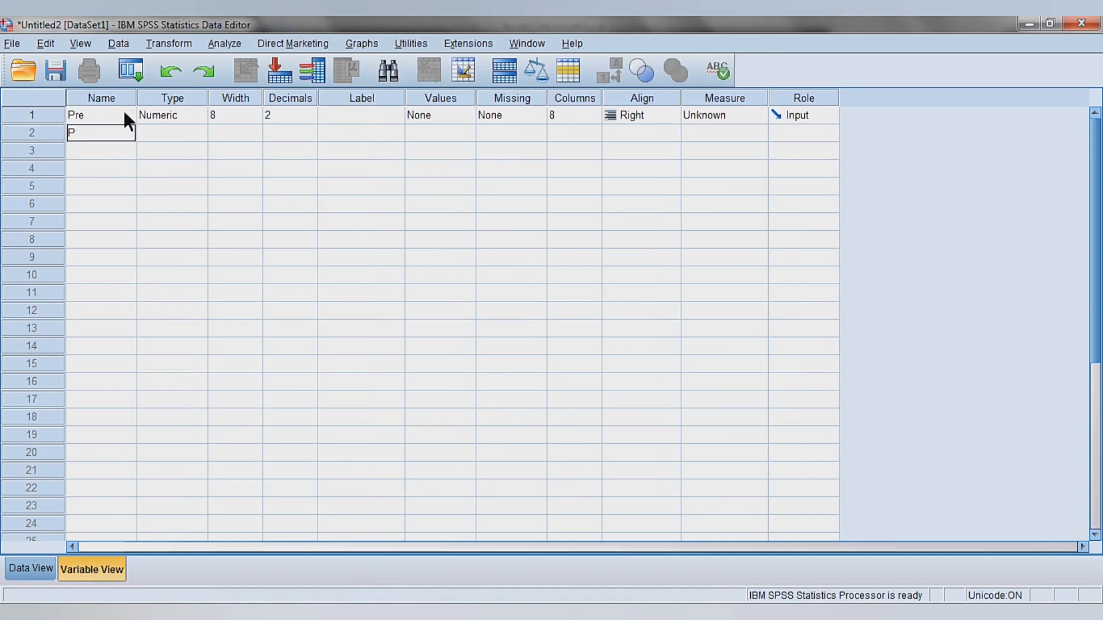
type("ost")
Label the Pre variable "Pre Test" and the Post variable "Post Test"
left_click(345, 108)
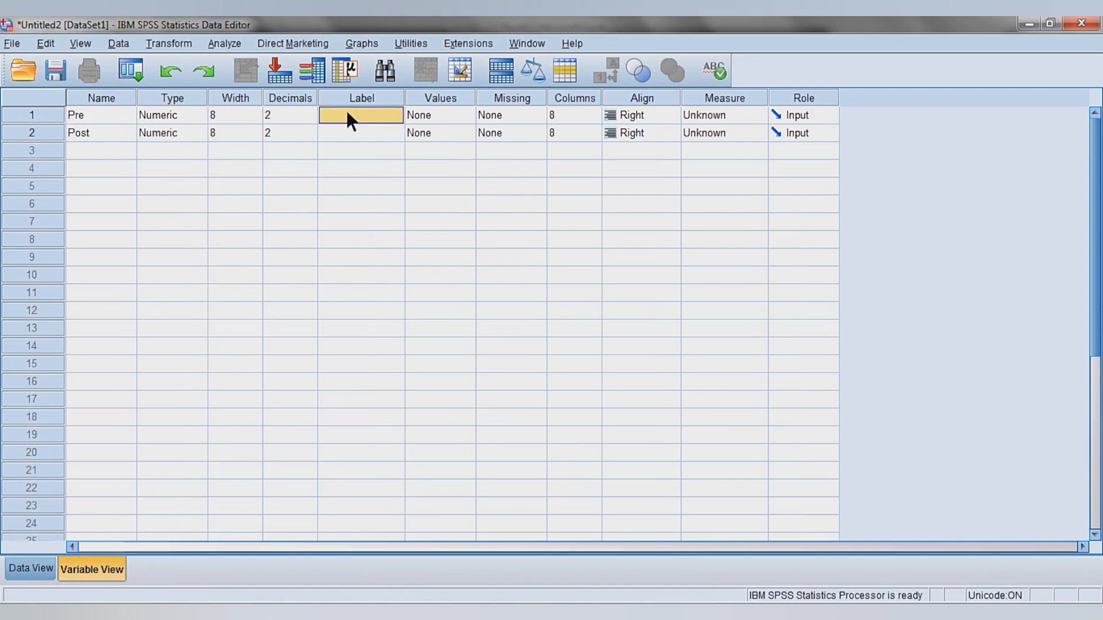
type("Pre Test")
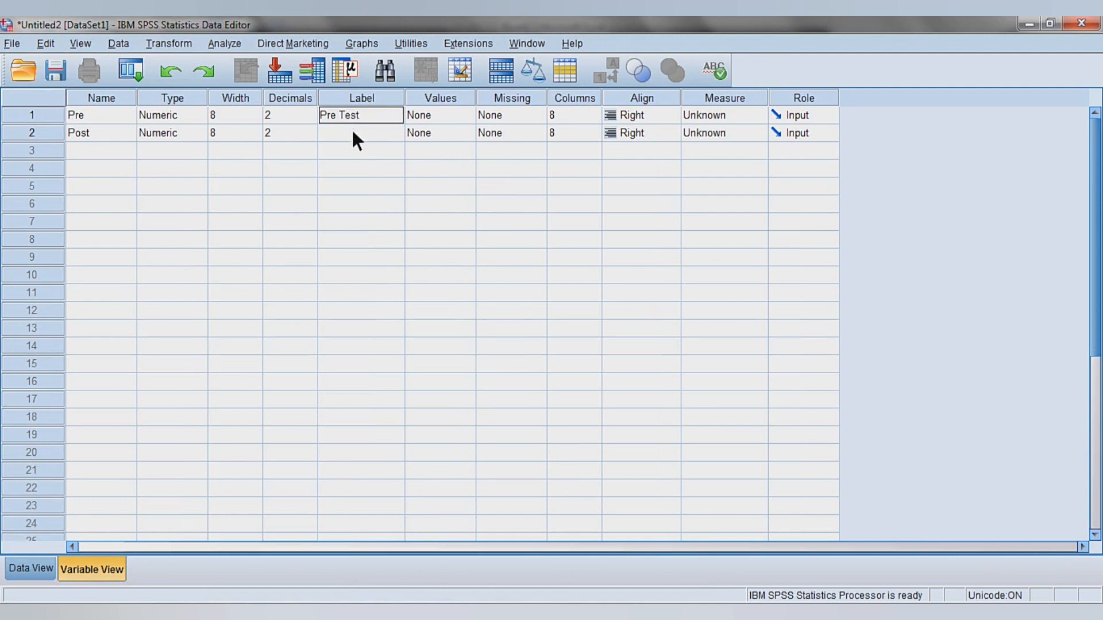
left_click(356, 138)
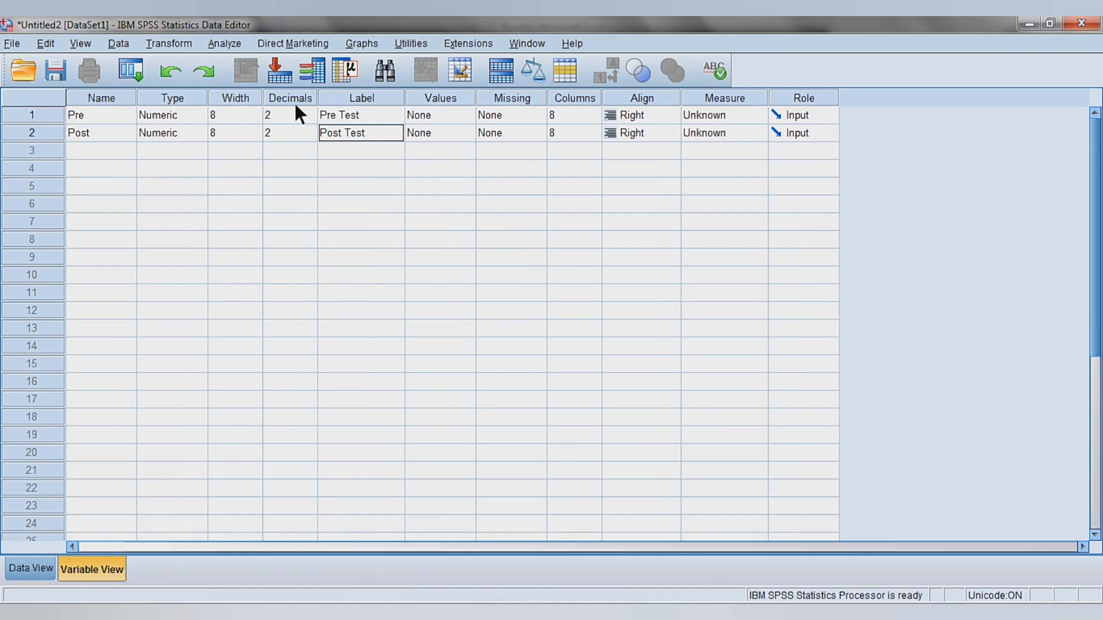
Set the decimals of both the Pre and Post variables to 0
left_click(314, 118)
left_click(315, 118)
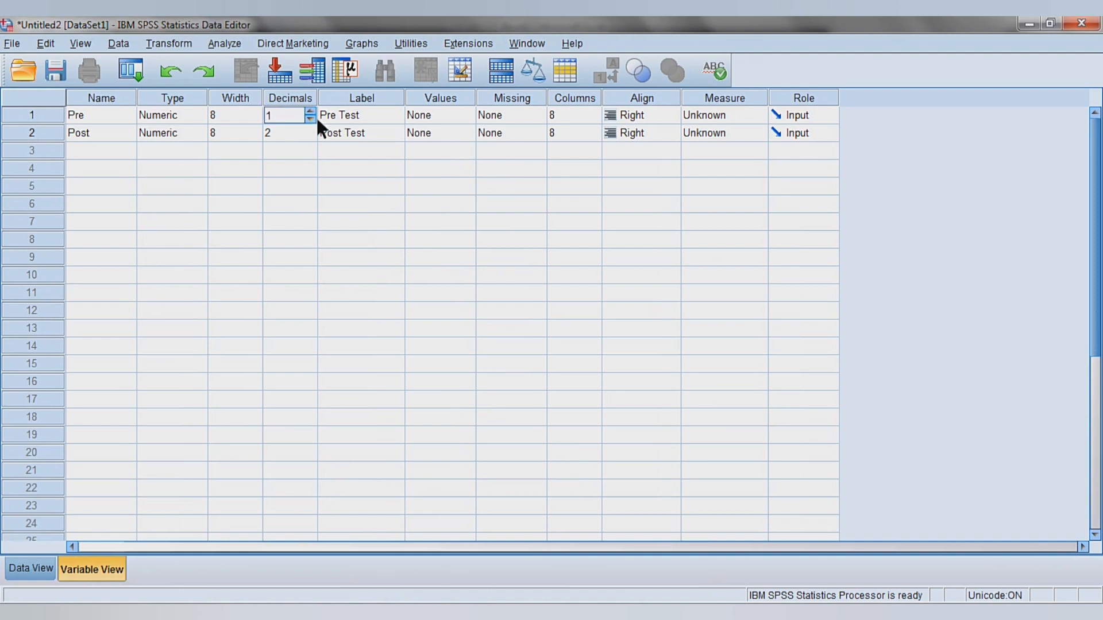
left_click(314, 118)
left_click(312, 136)
left_click(313, 136)
left_click(312, 136)
Paste the copied scores into the data grid, starting at row 1 of the Pre variable
left_click(22, 566)
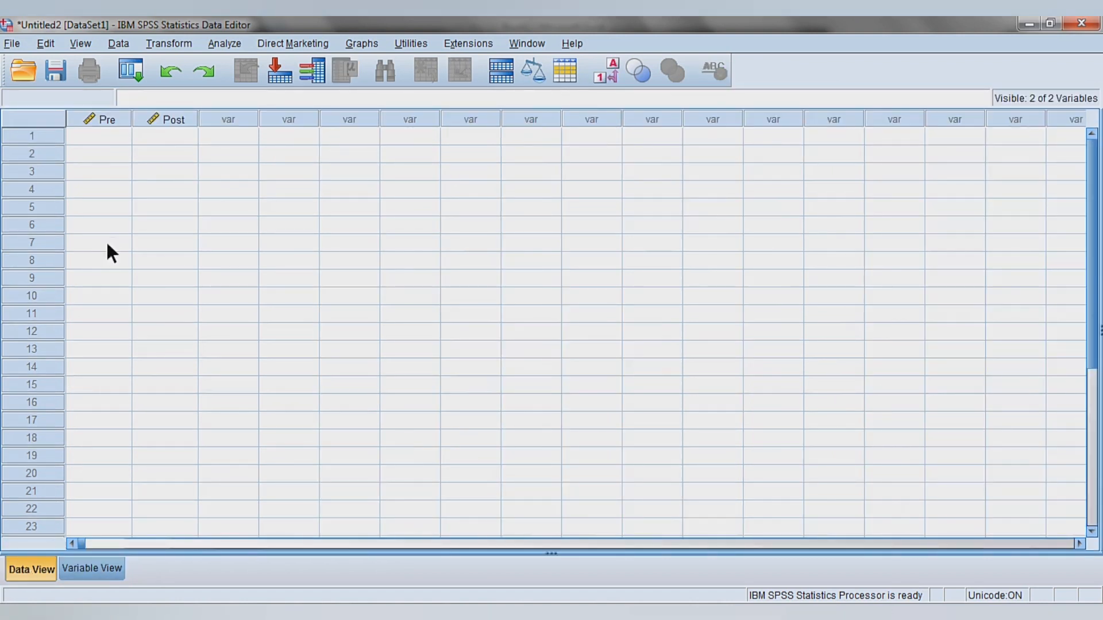
right_click(117, 140)
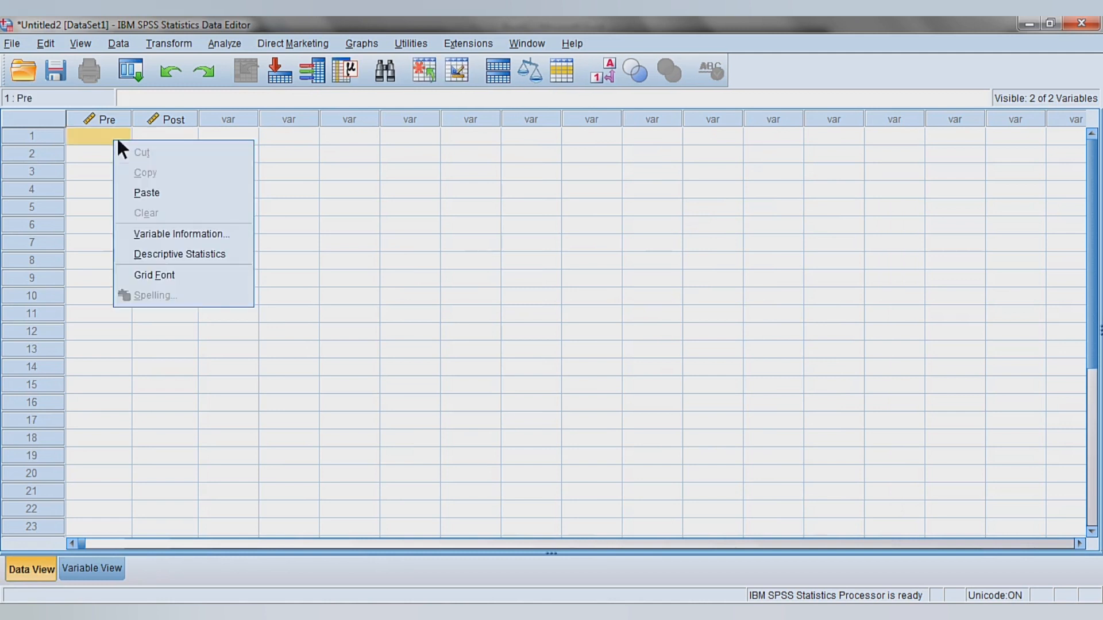
left_click(151, 187)
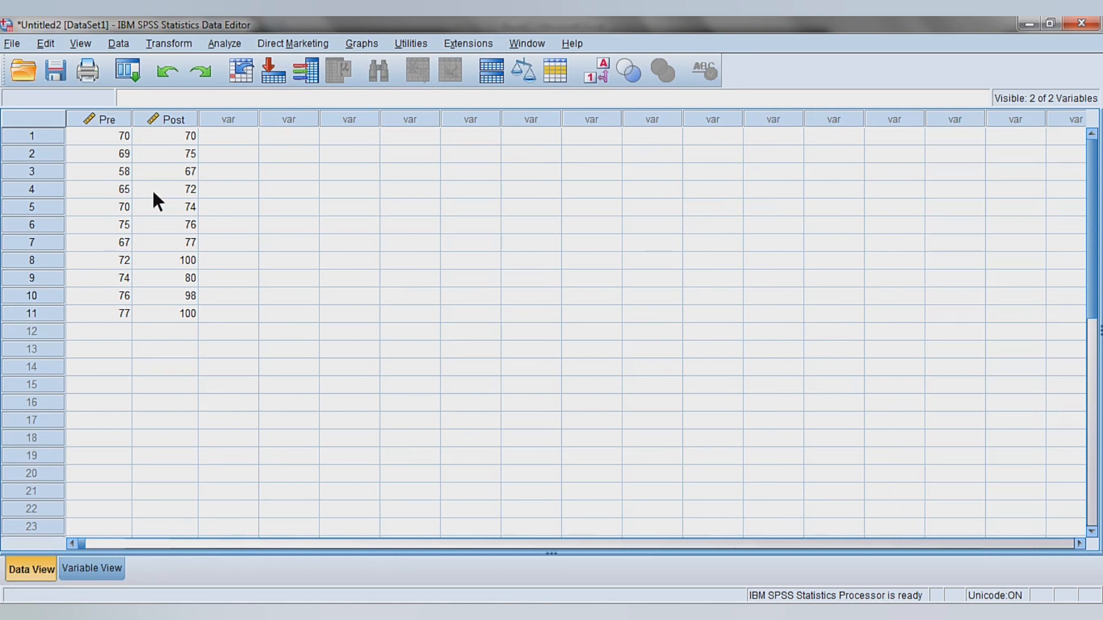
Run the legacy nonparametric 2 Related Samples test with Pre Test and Post Test as a pair, using the Wilcoxon test type
left_click(225, 41)
mouse_move(386, 325)
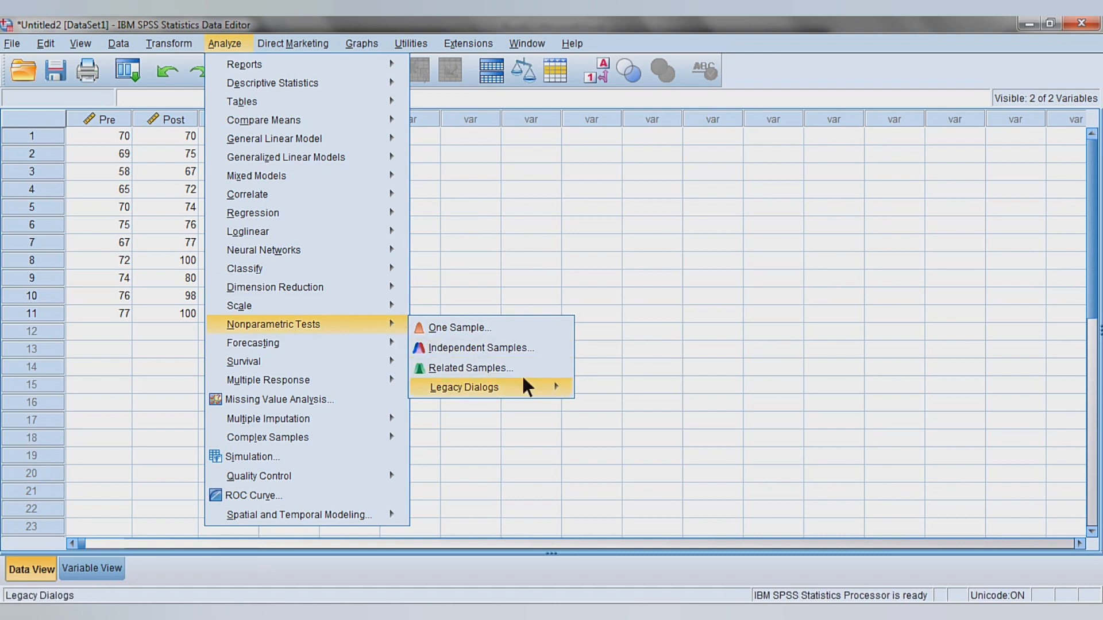
mouse_move(524, 386)
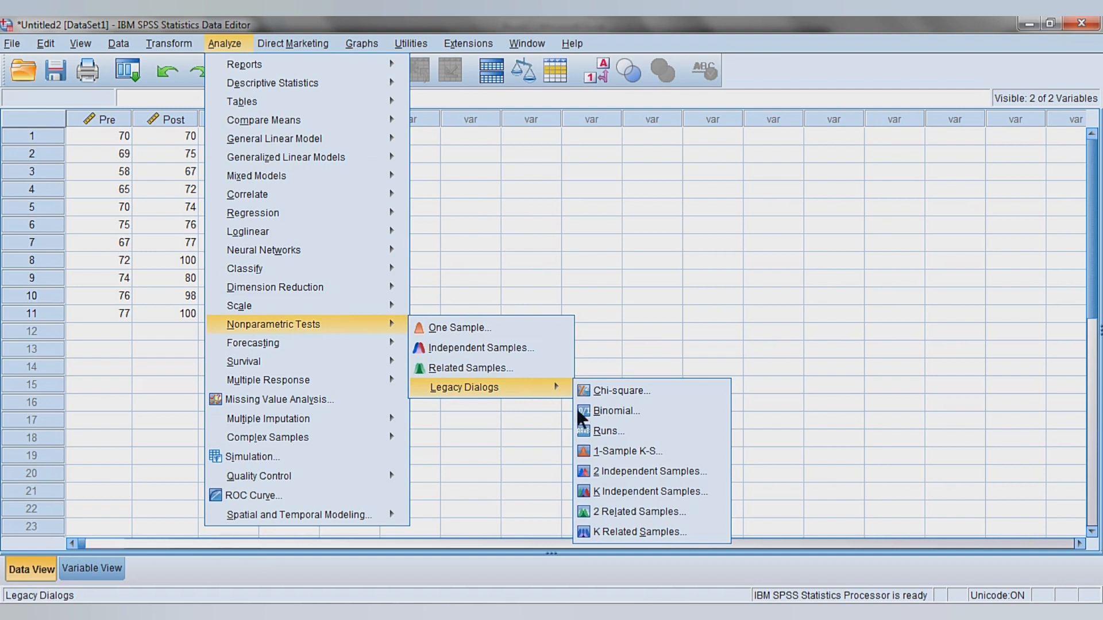
left_click(637, 511)
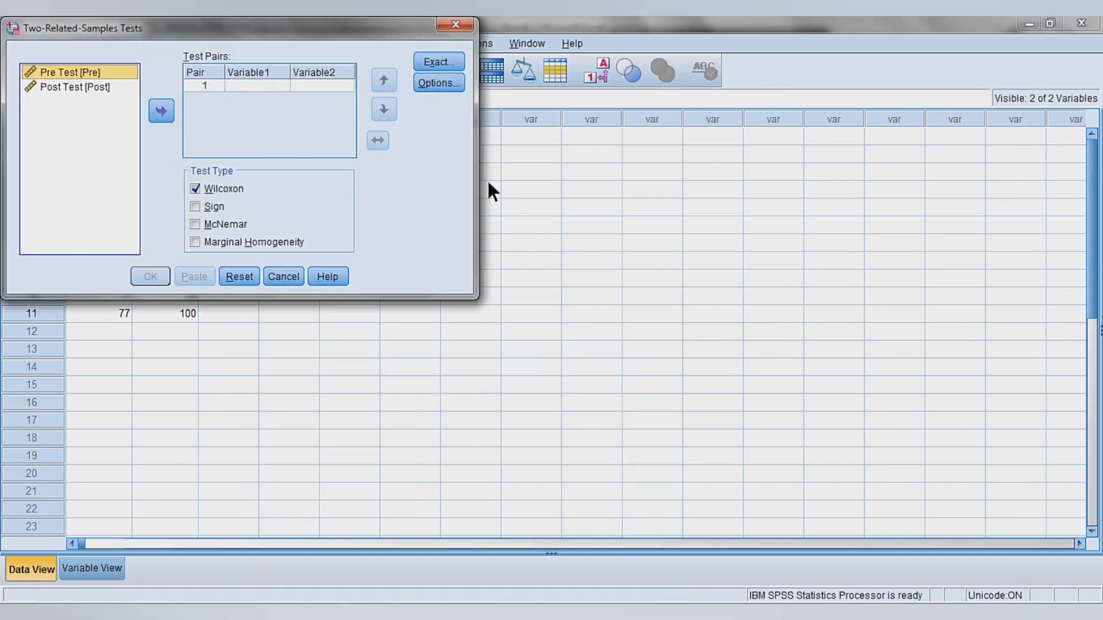
left_click_drag(218, 35, 464, 147)
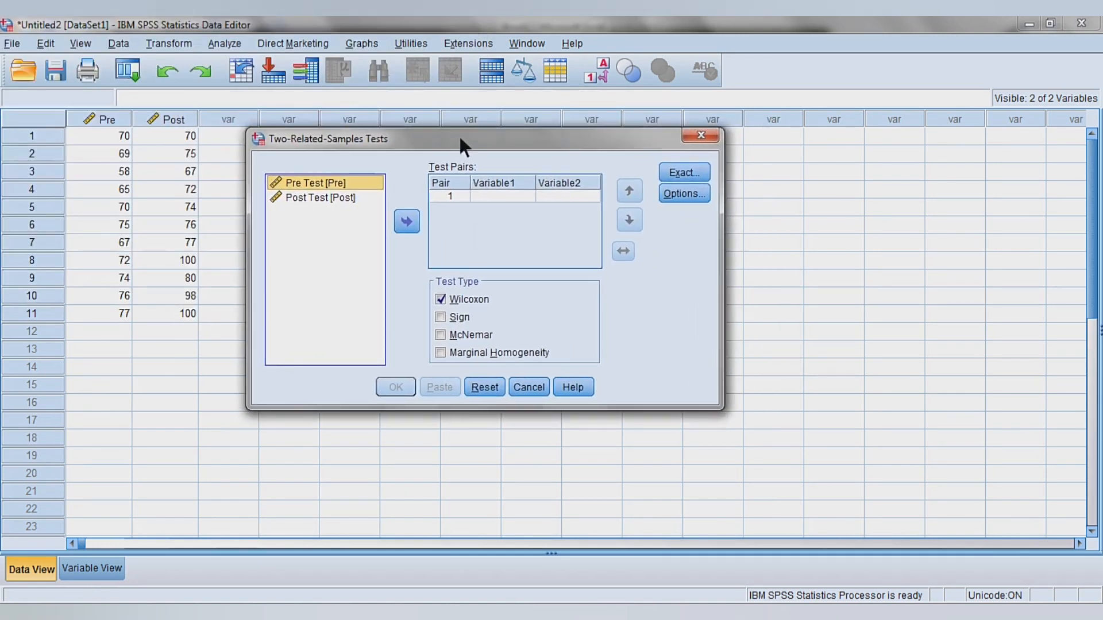
left_click(408, 220)
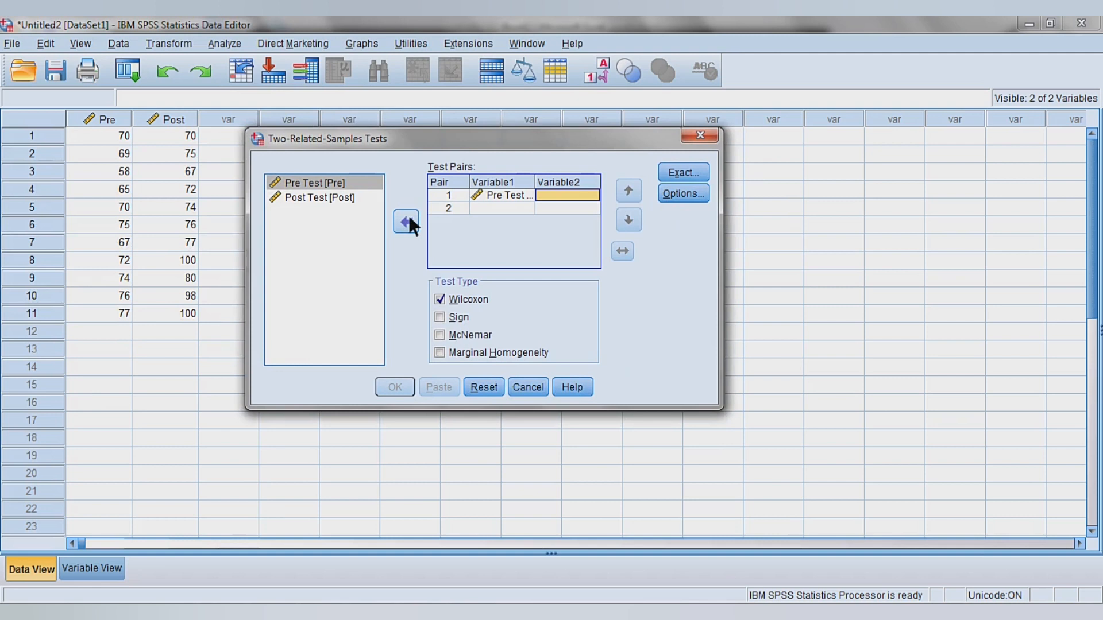
left_click(354, 197)
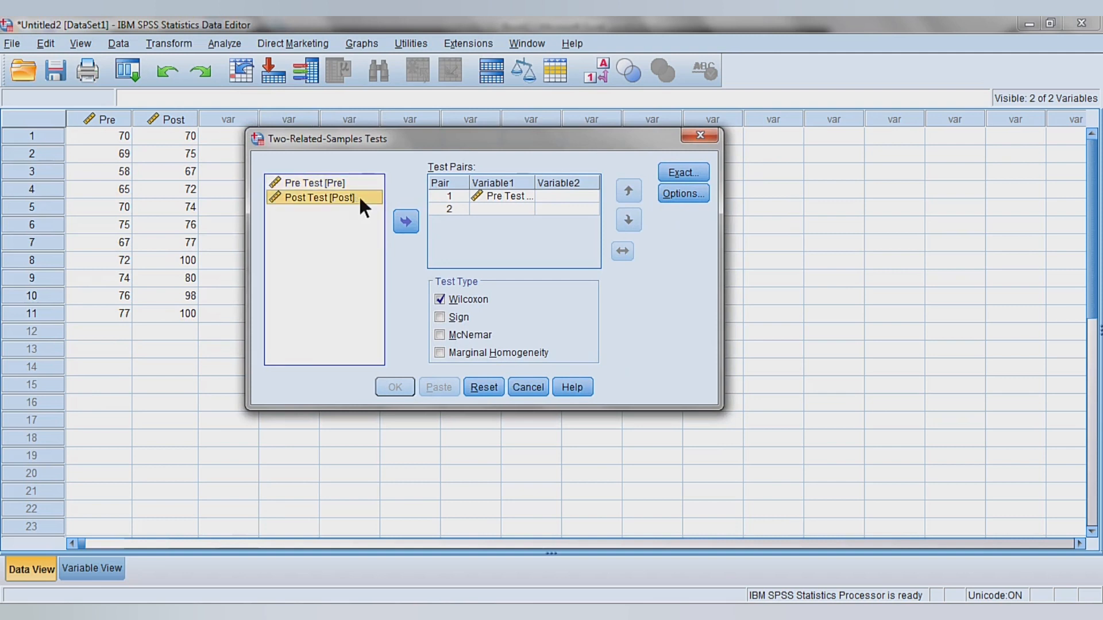
left_click(408, 219)
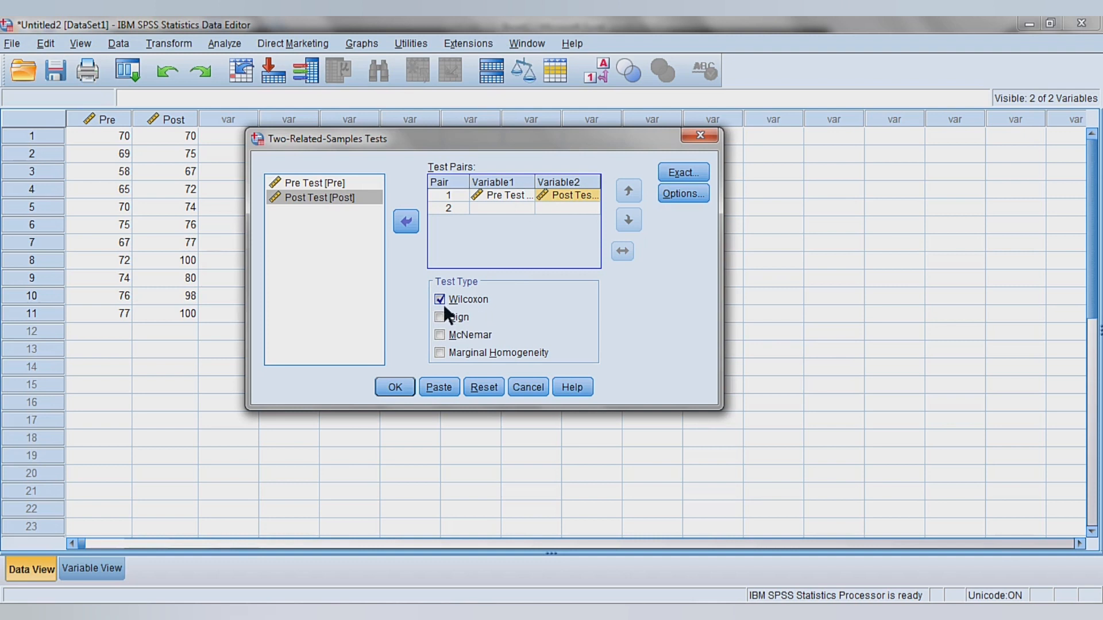
left_click(403, 382)
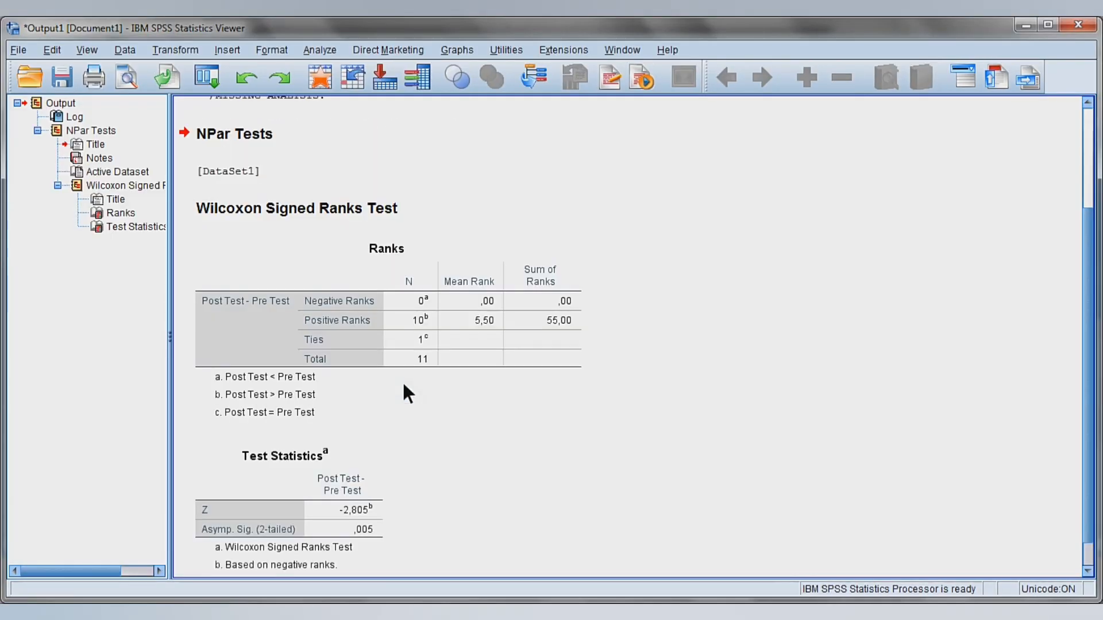
Examine the Ranks and Test Statistics tables in the Wilcoxon Signed Ranks Test output
left_click(494, 389)
scroll(1097, 247, "down", 1)
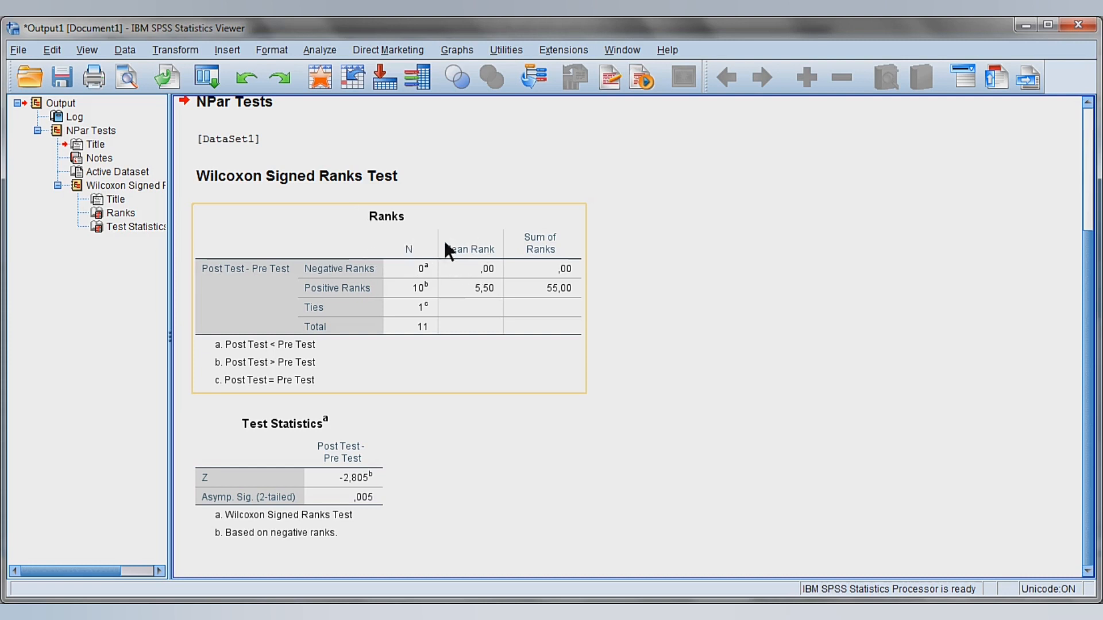
Copy the Ranks table from the Wilcoxon Signed Ranks Test output
left_click(539, 251)
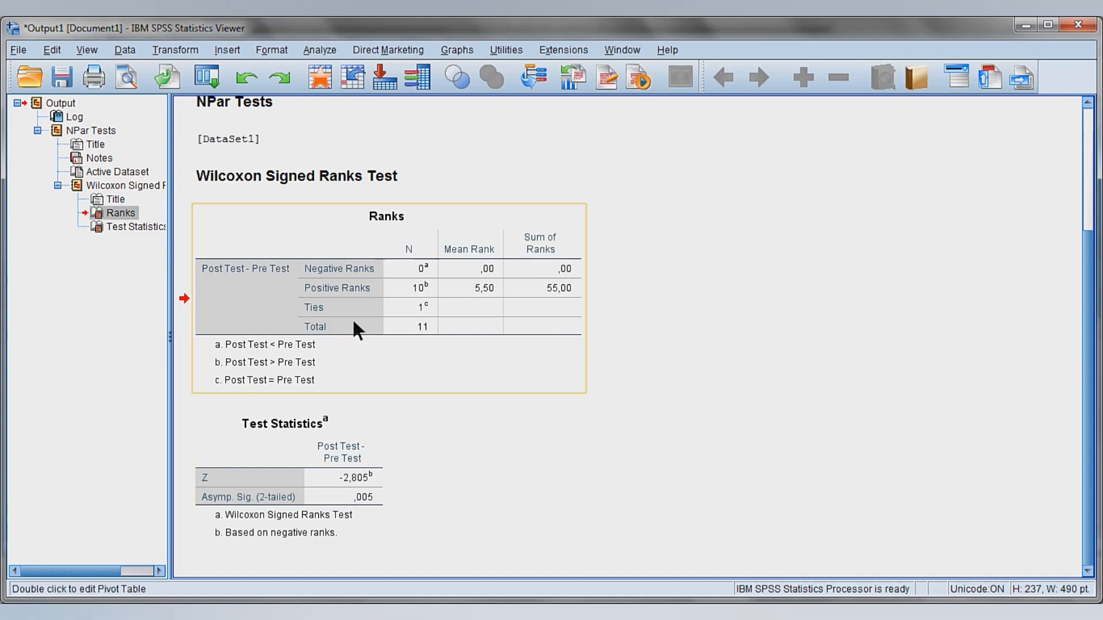
right_click(383, 276)
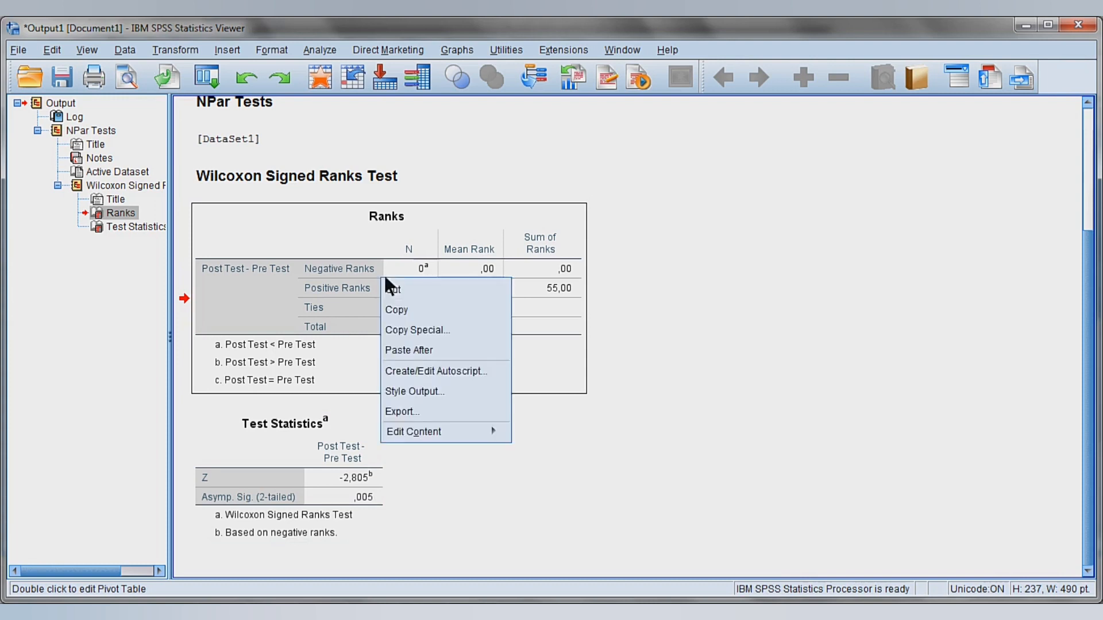
left_click(417, 310)
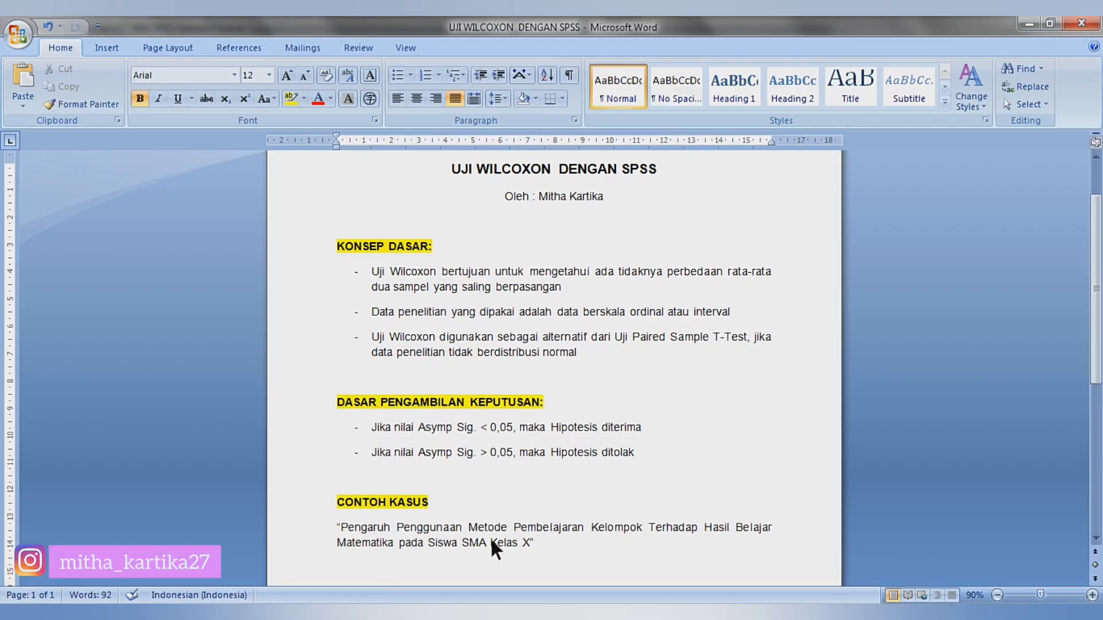
Switch to the Word document, add the heading "INTERPRETASI" below the case example, and paste the copied Ranks table under it
left_click(567, 558)
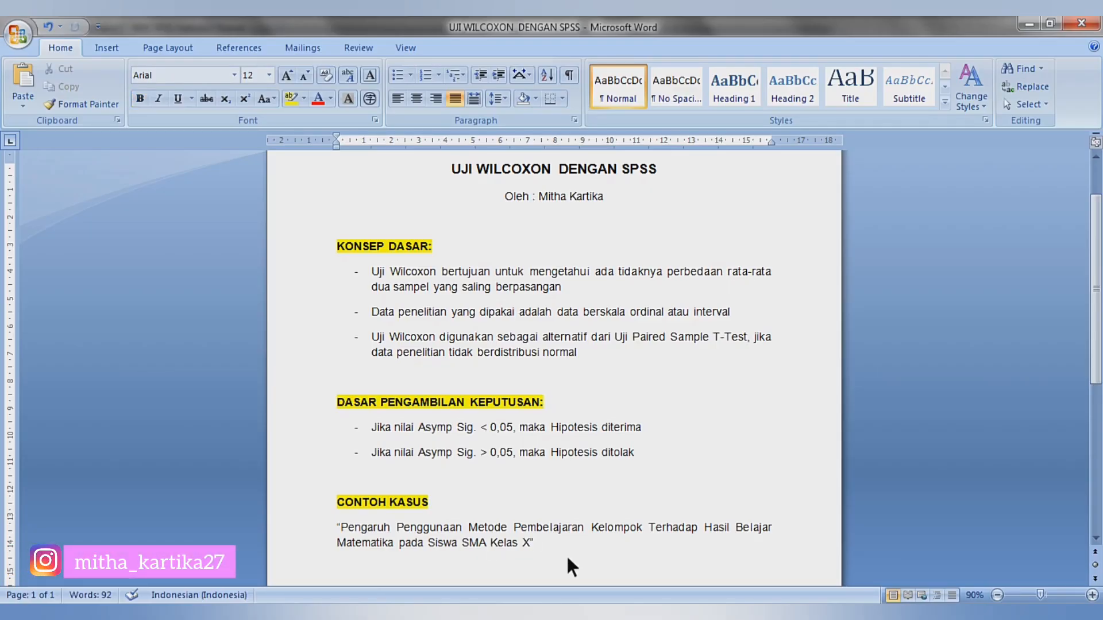
key("Return")
key("Return")
type("INTER")
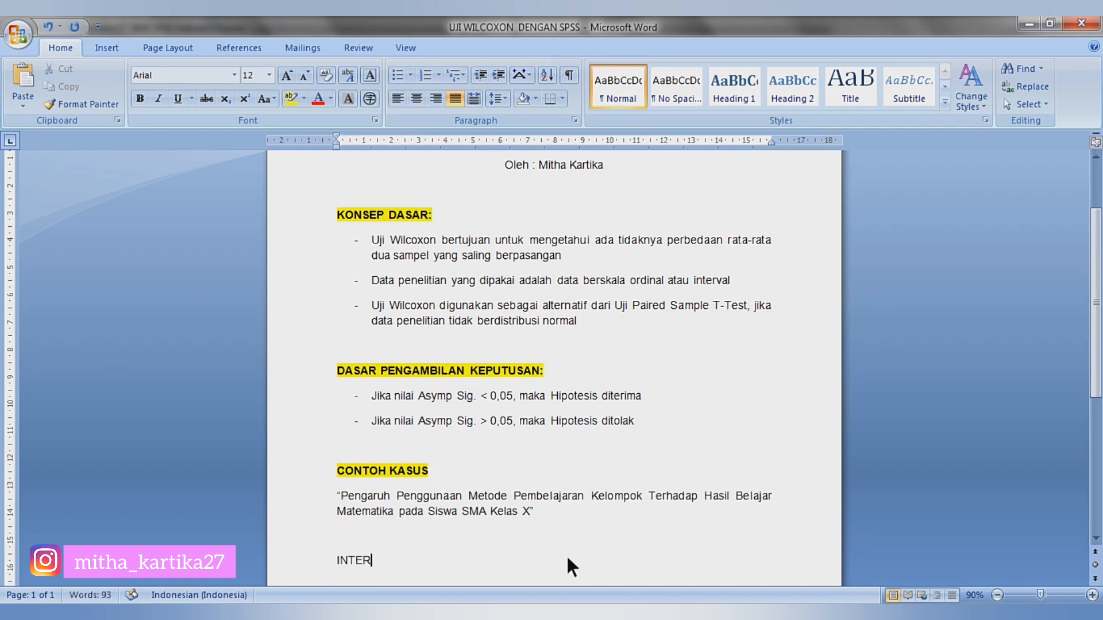
type("PRETASI")
key("Return")
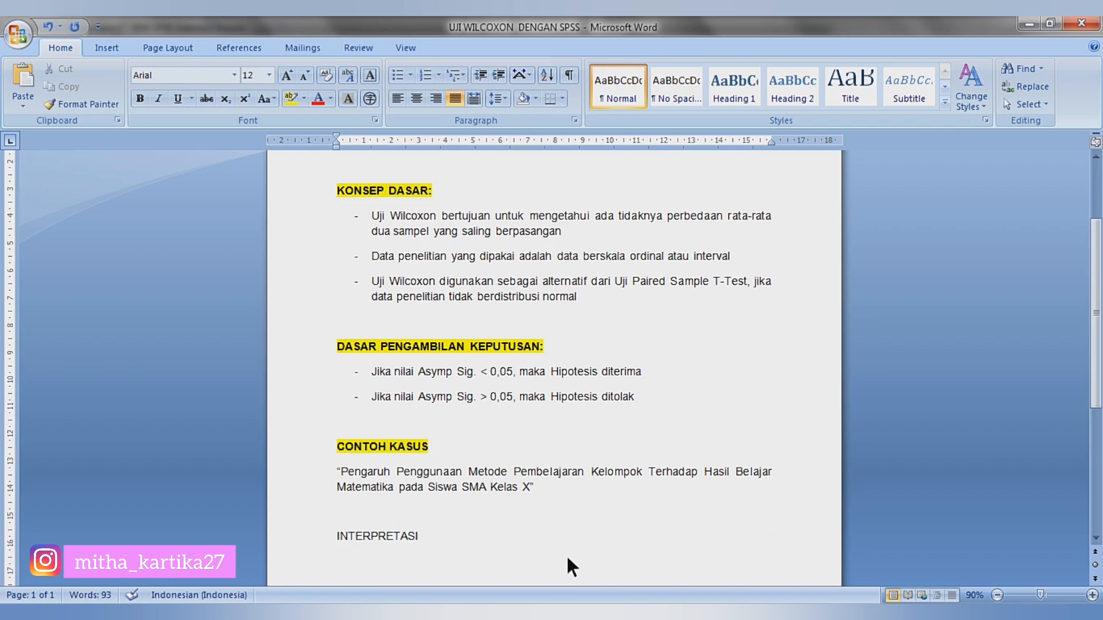
key("ctrl+v")
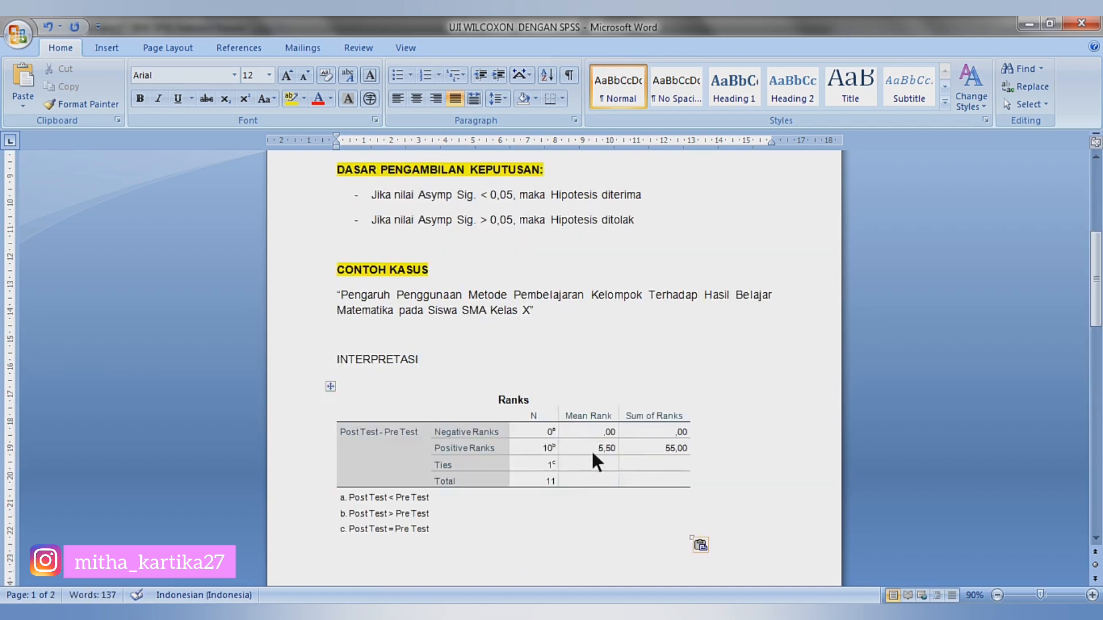
Insert a page break before the "INTERPRETASI" heading so that it starts on a new page
left_click_drag(1095, 279, 1095, 311)
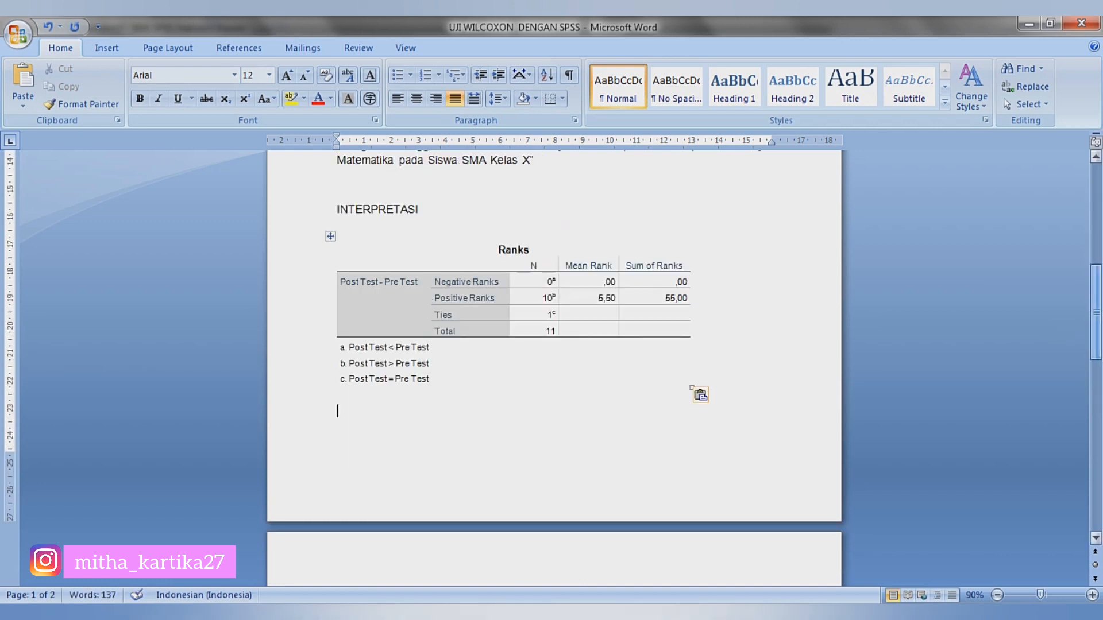
left_click(338, 208)
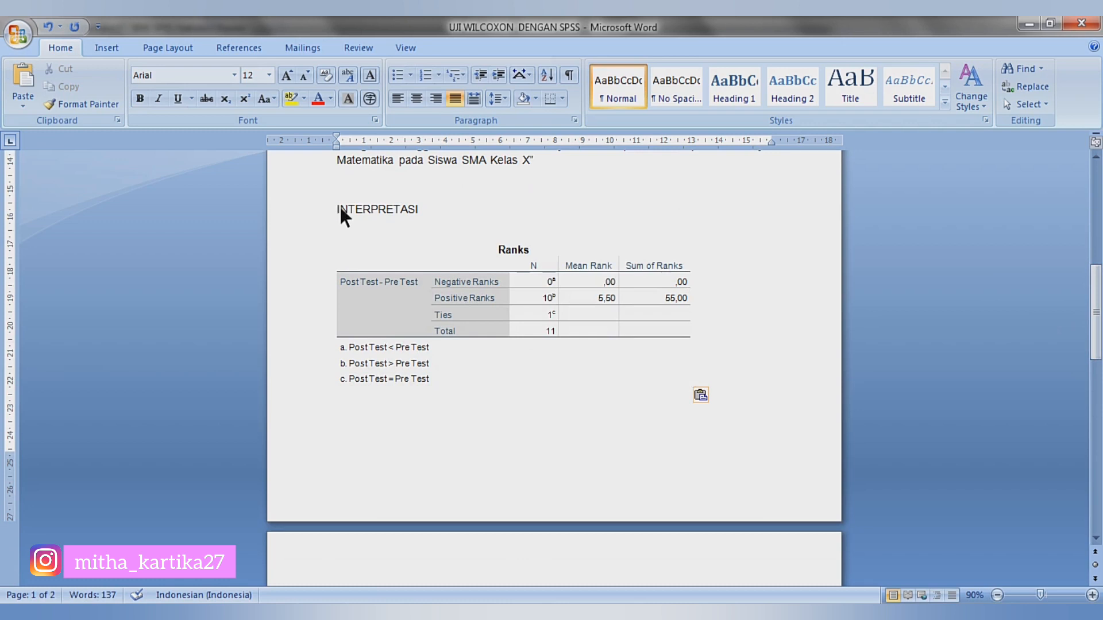
left_click(106, 48)
left_click(90, 80)
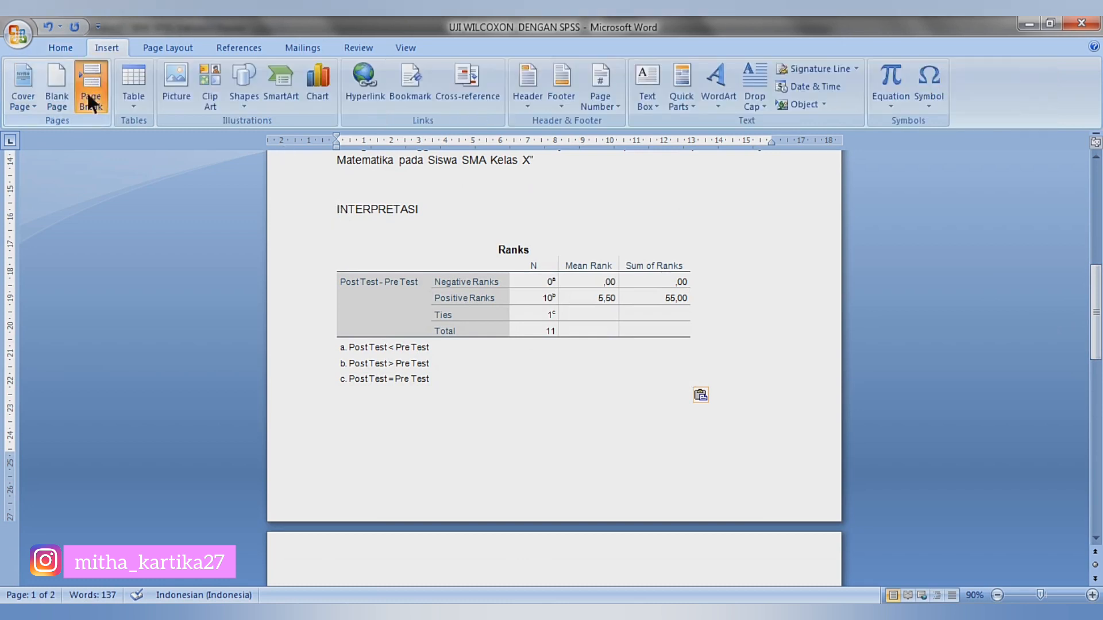
left_click(69, 46)
Start a dash bullet below the Ranks table reading "Negatif Ranks atau selisih (negatif) antara hasil belajar Matematika untuk Pre Test dan Post Test adalah 0"
left_click_drag(1096, 322, 1096, 402)
left_click(388, 467)
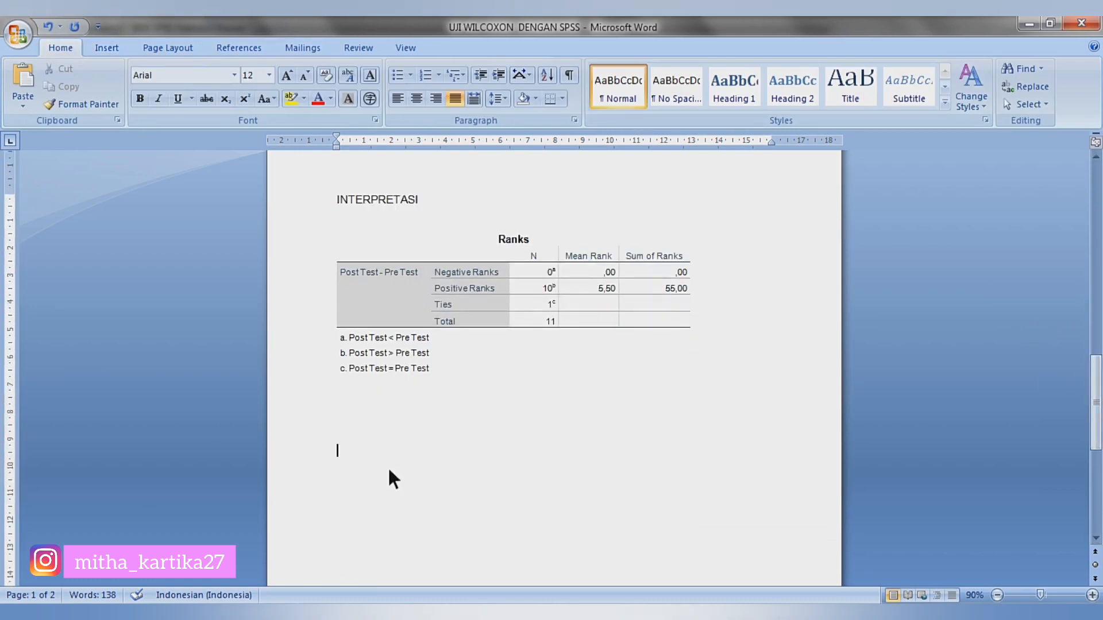
left_click(369, 420)
left_click_drag(435, 271, 495, 270)
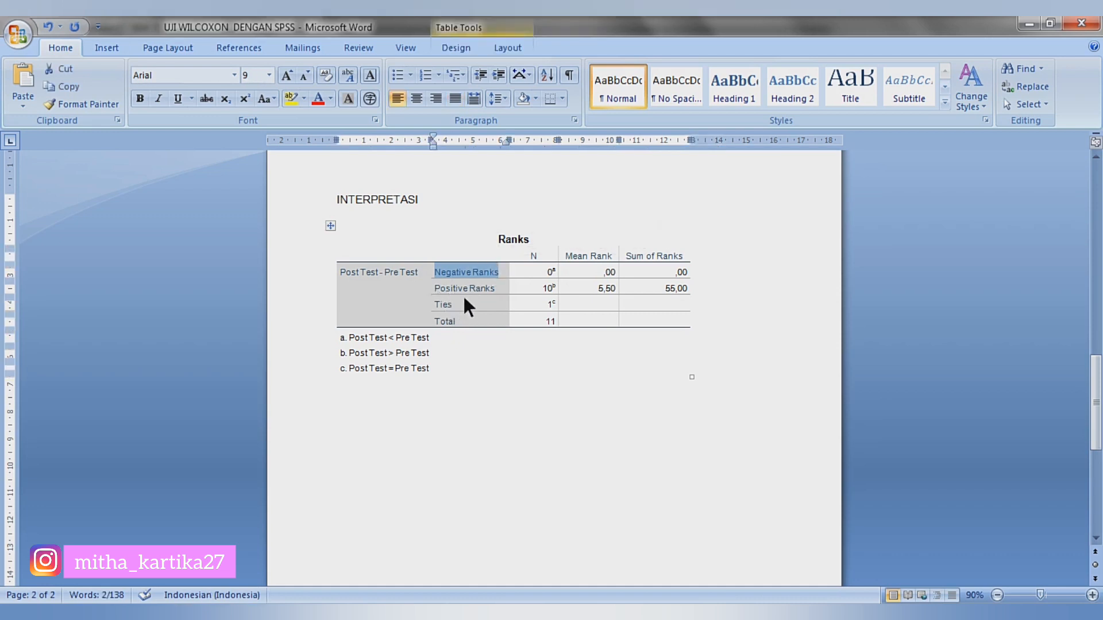
left_click(356, 420)
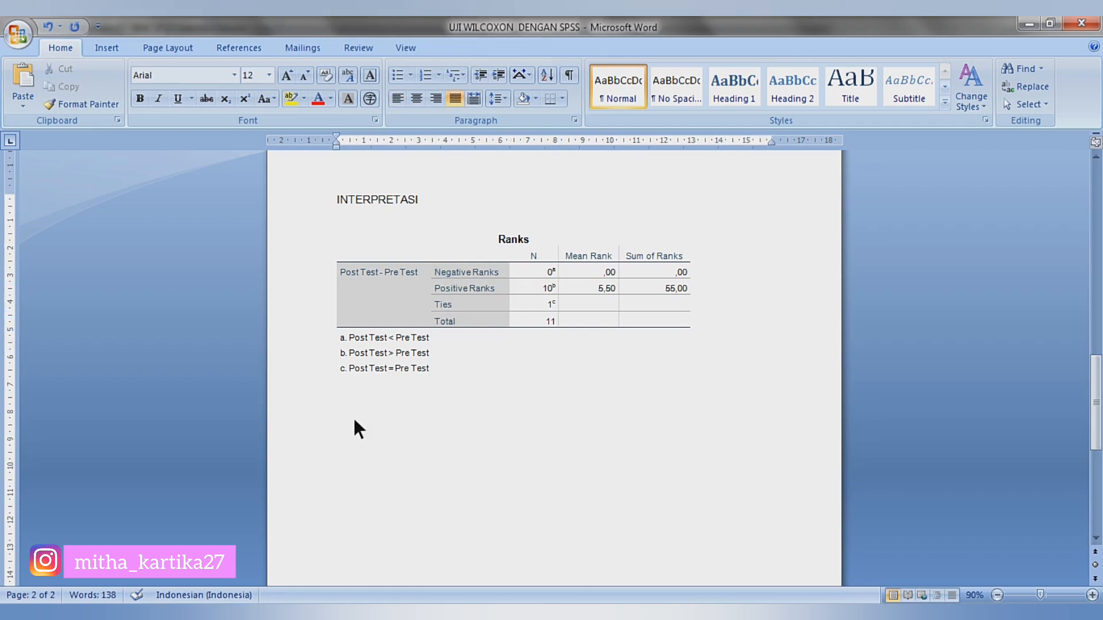
type("- Negatif ranks")
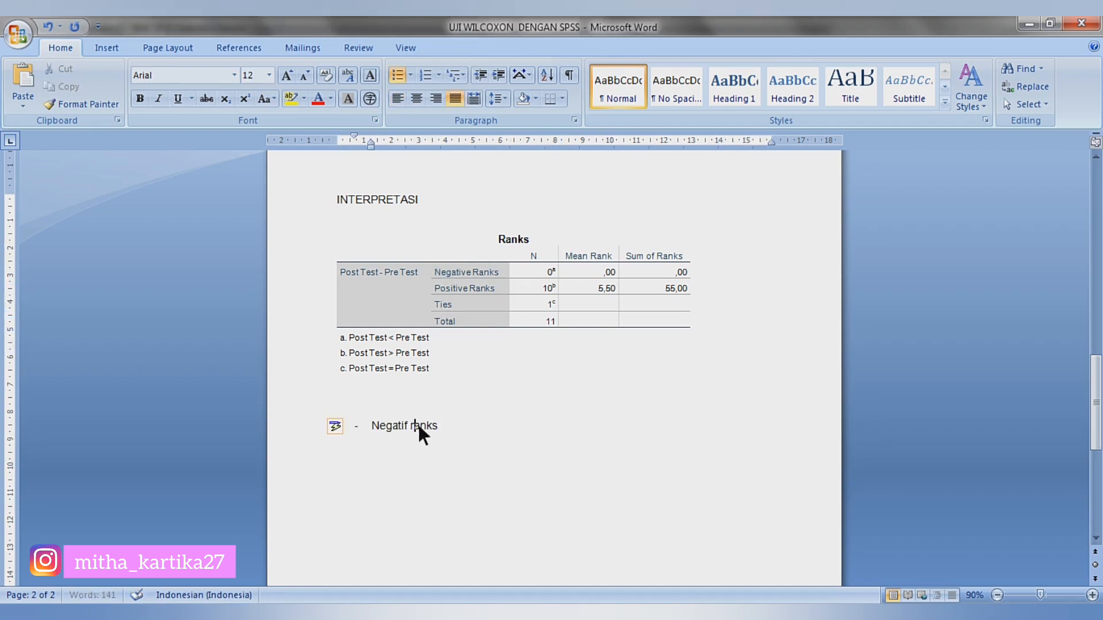
left_click(414, 425)
key("Delete")
type("R")
left_click(449, 425)
type("atau selisih (negatif)")
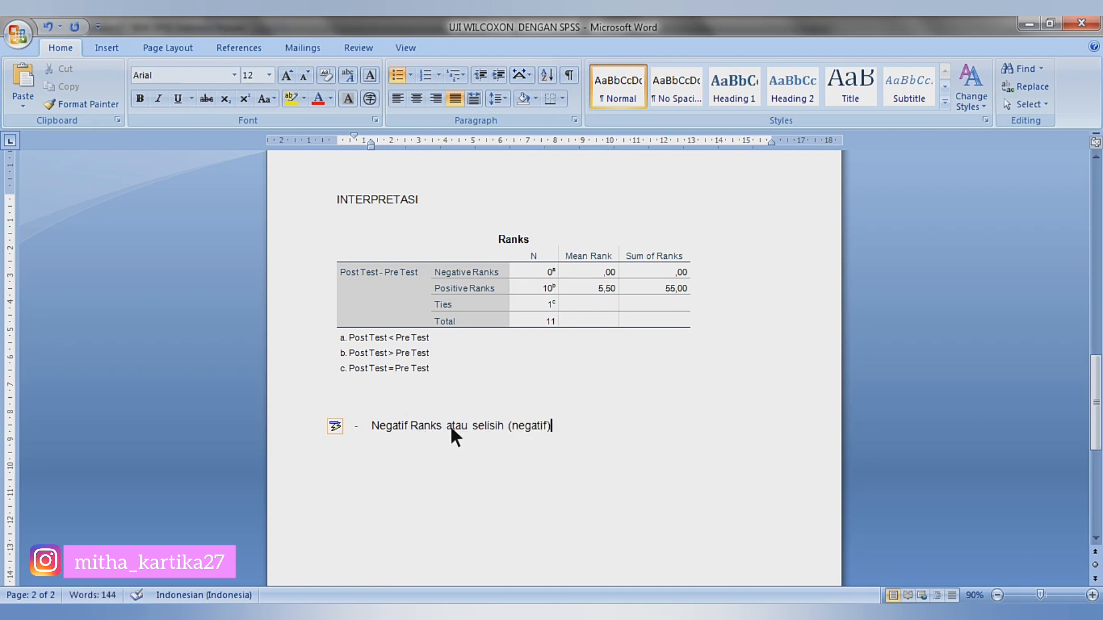
type(" antara hasil belajar Matematika")
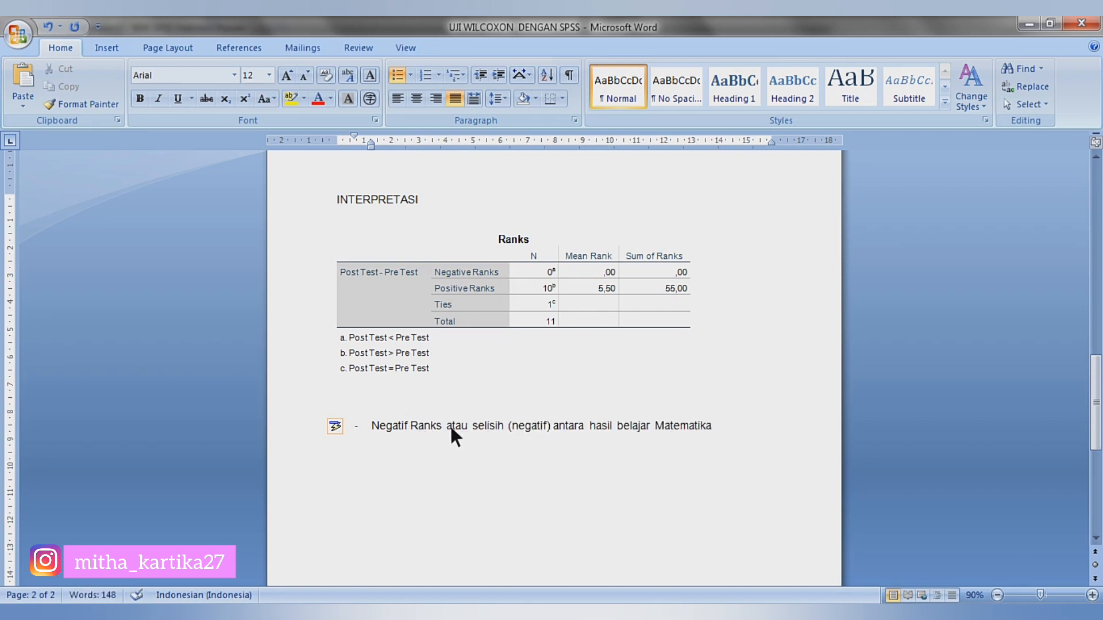
type(" untuk Pre Test dan Post Test")
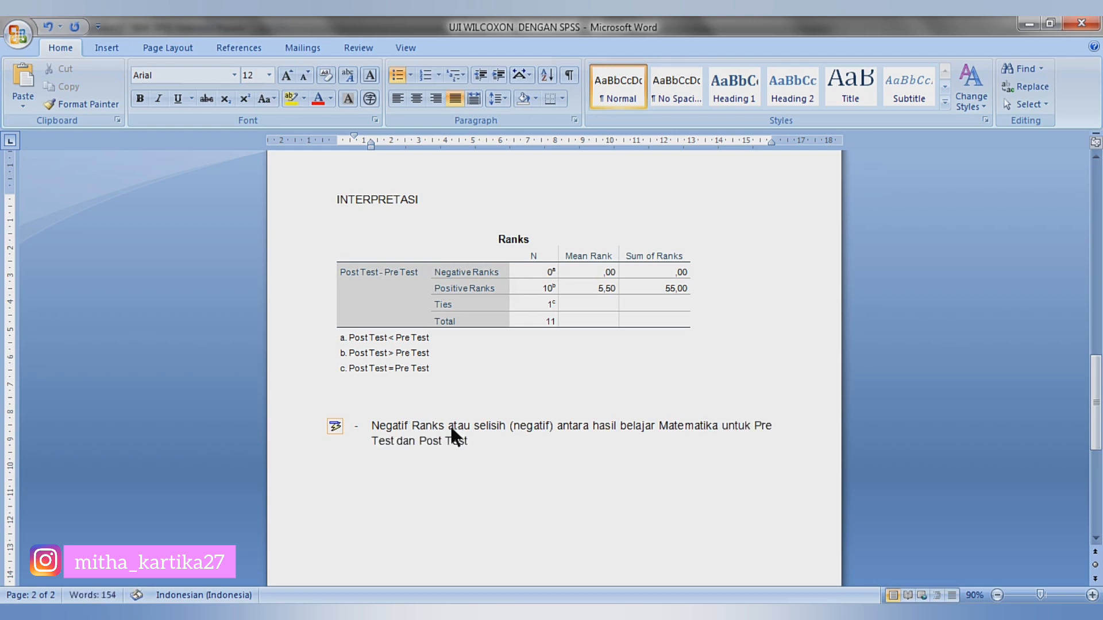
type(" adalah 0")
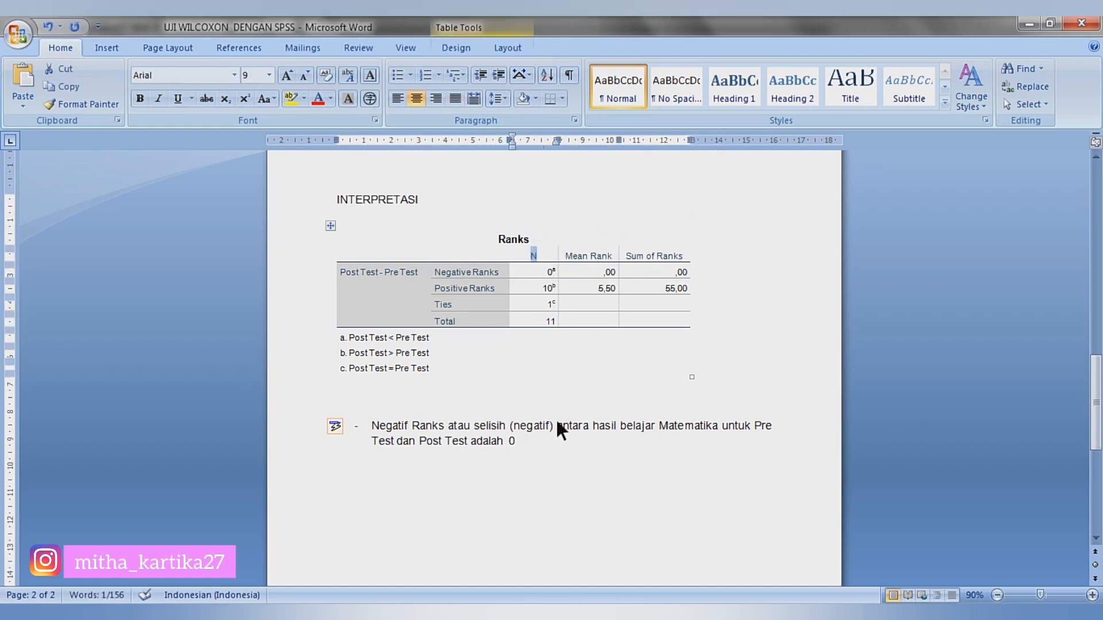
Continue the bullet: ", baik itu pada nilai N, Mean Rank dan Sum of Ranks. Nilai 0 menunjukkan tidak adanya penurunan dari nilai Pre Test ke nilai Post Test."
left_click(549, 443)
type(", baik itu pada nilai N")
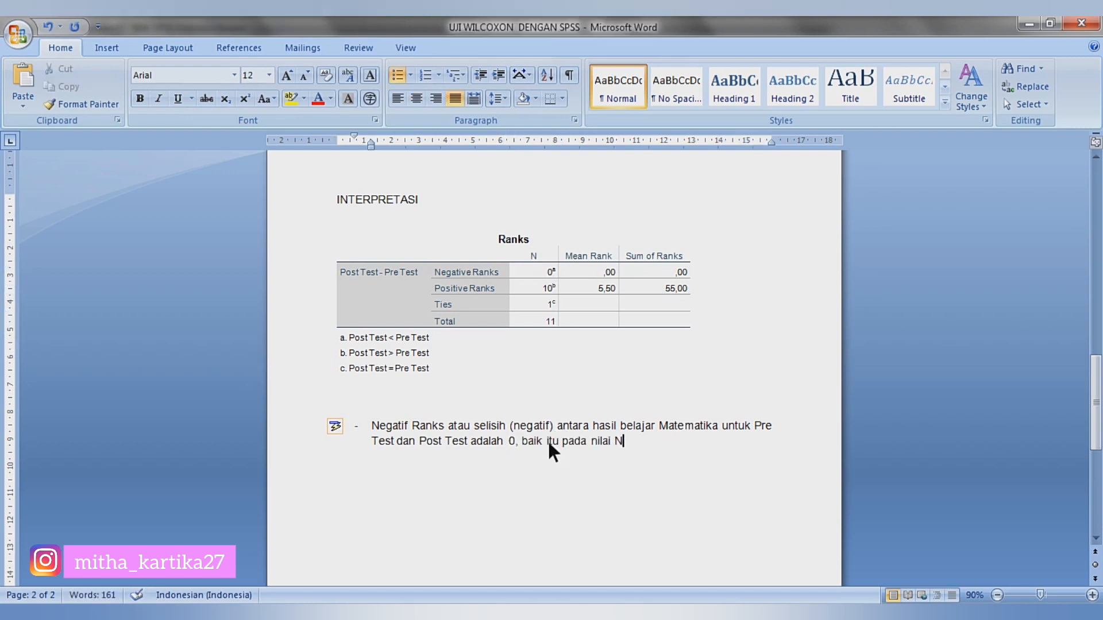
type(", Mean Rank dan Sum of Ranks. Nilai 0 menunjukk")
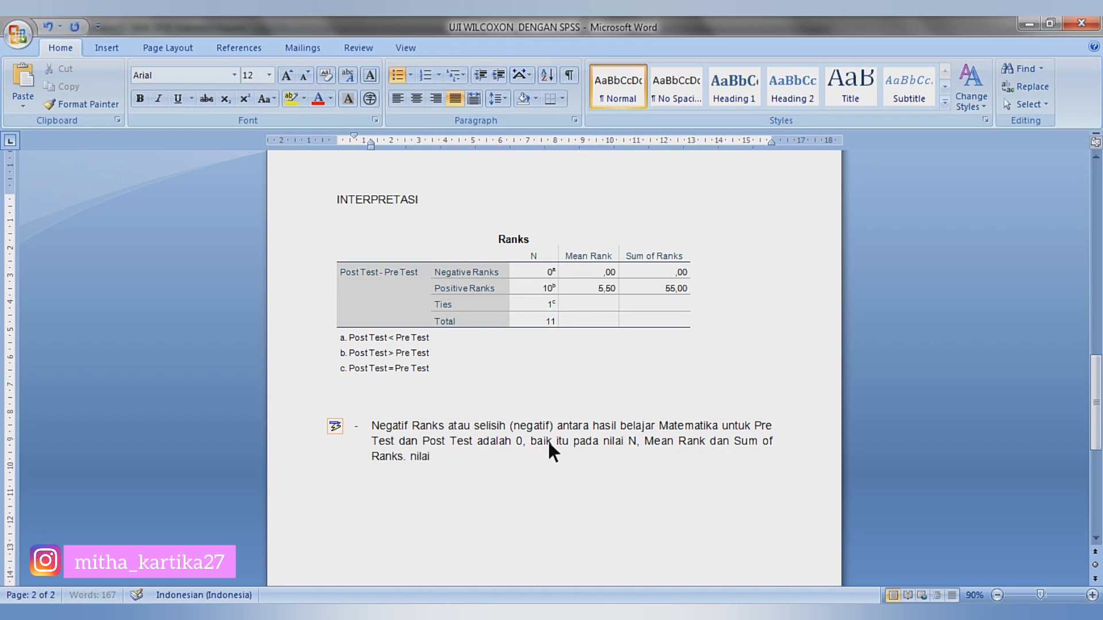
type("an tidak adanya ")
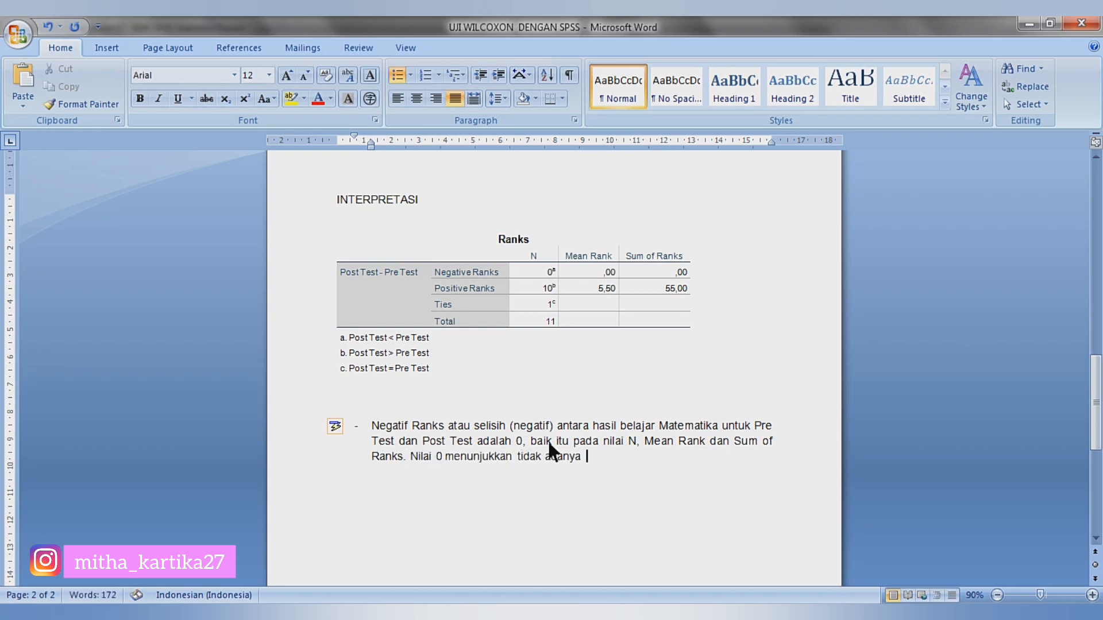
type("penurunan dari nilai Pre Test ke nilai Post Test.")
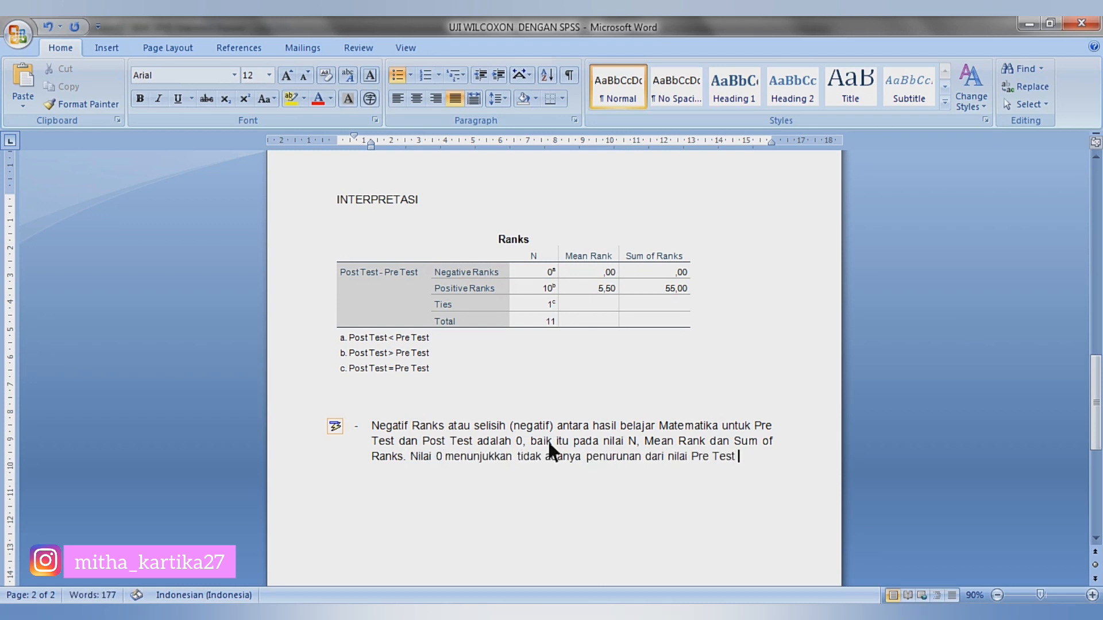
Add a second bullet reading "Positif Ranks atau selisih (positif) antara hasil belajar Matematikan untuk Pre Test dan Post Test"
key("Return")
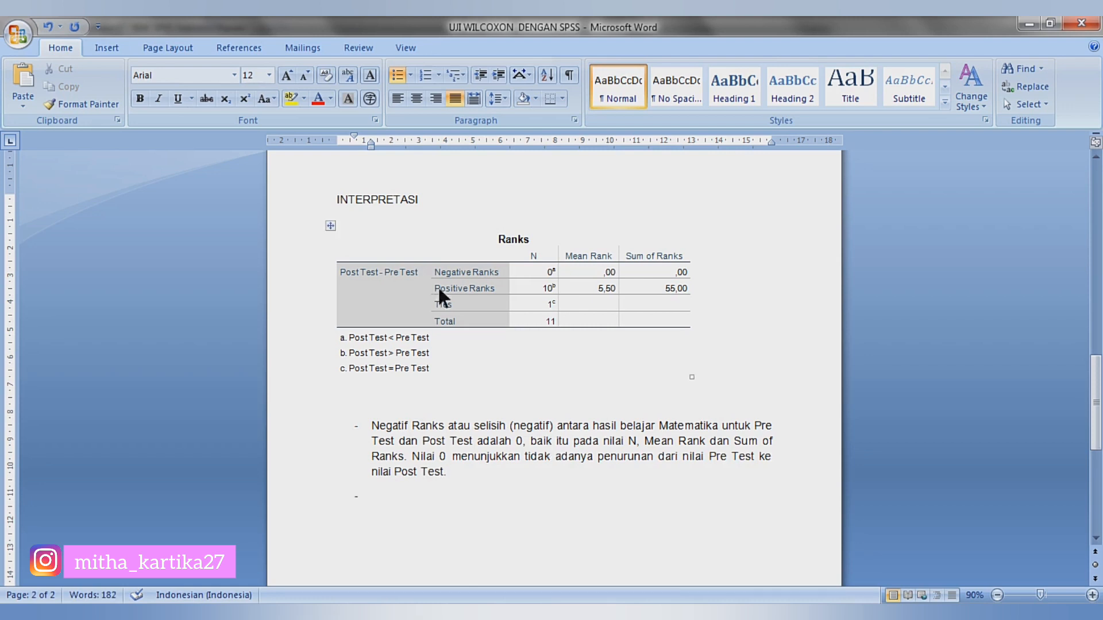
left_click_drag(482, 288, 494, 286)
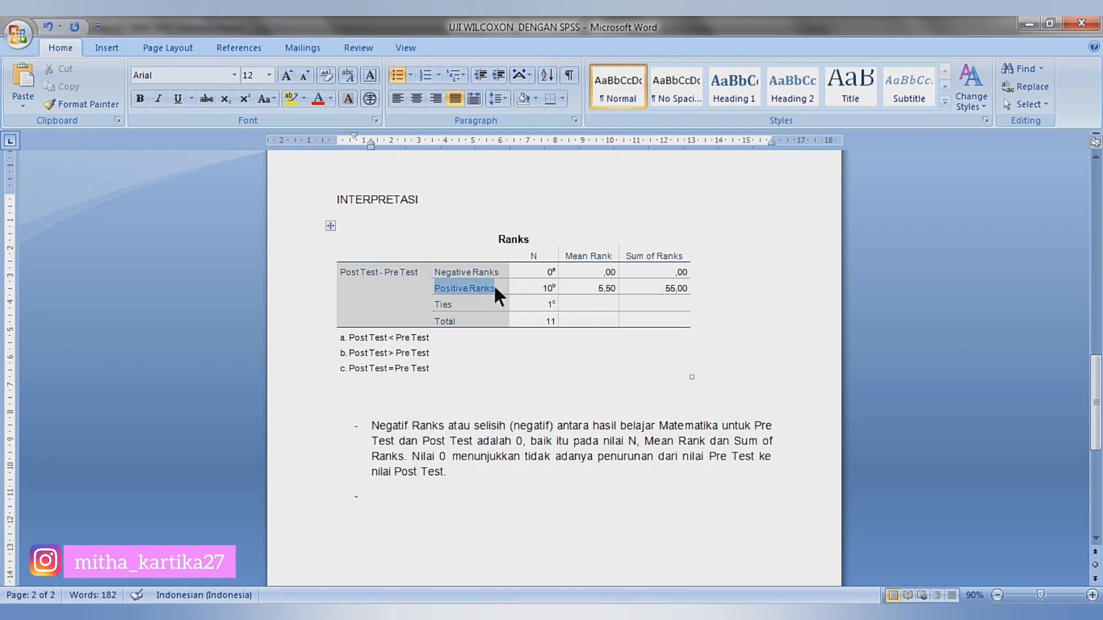
left_click(398, 485)
left_click(395, 494)
type("Positif Ranks atau selisih (po")
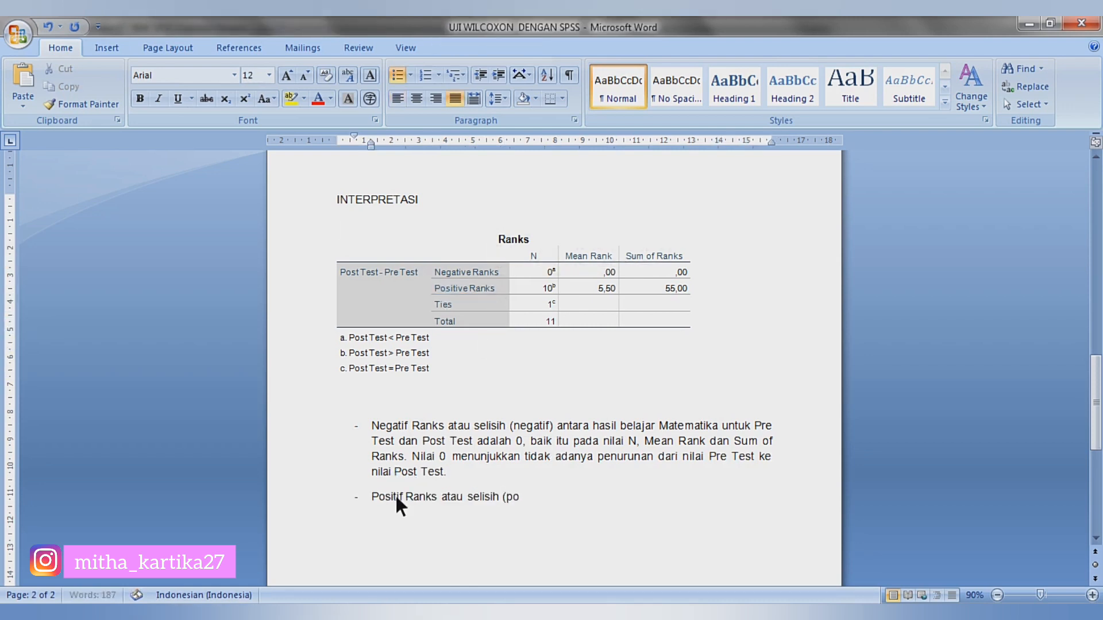
type("sitif) antara hasil belajar Matematikan")
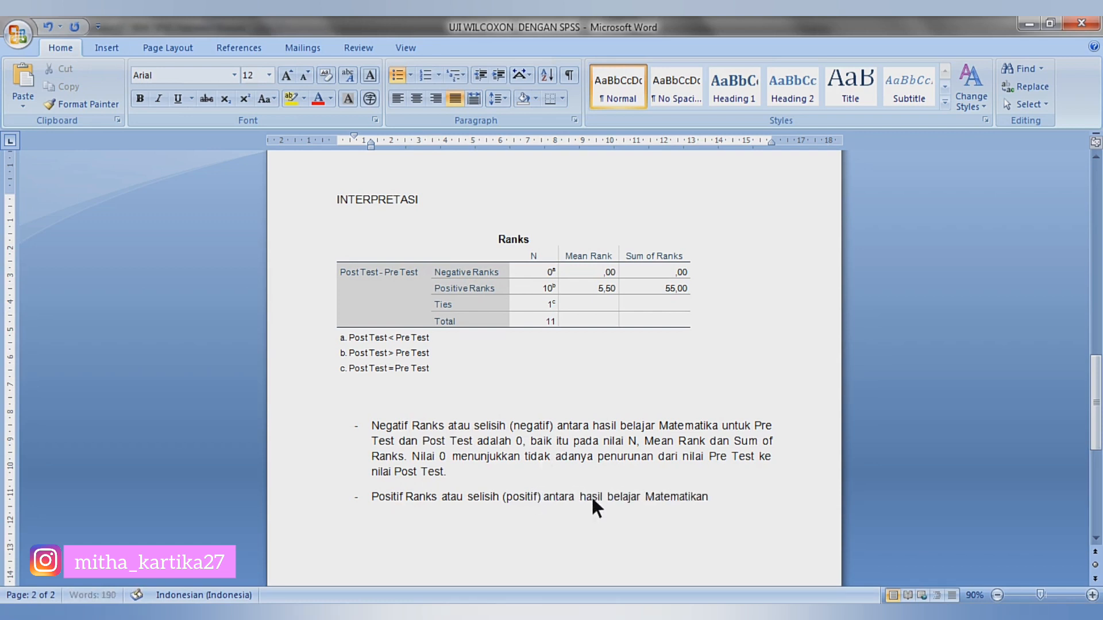
type(" untuk Pre Test dan Post Test")
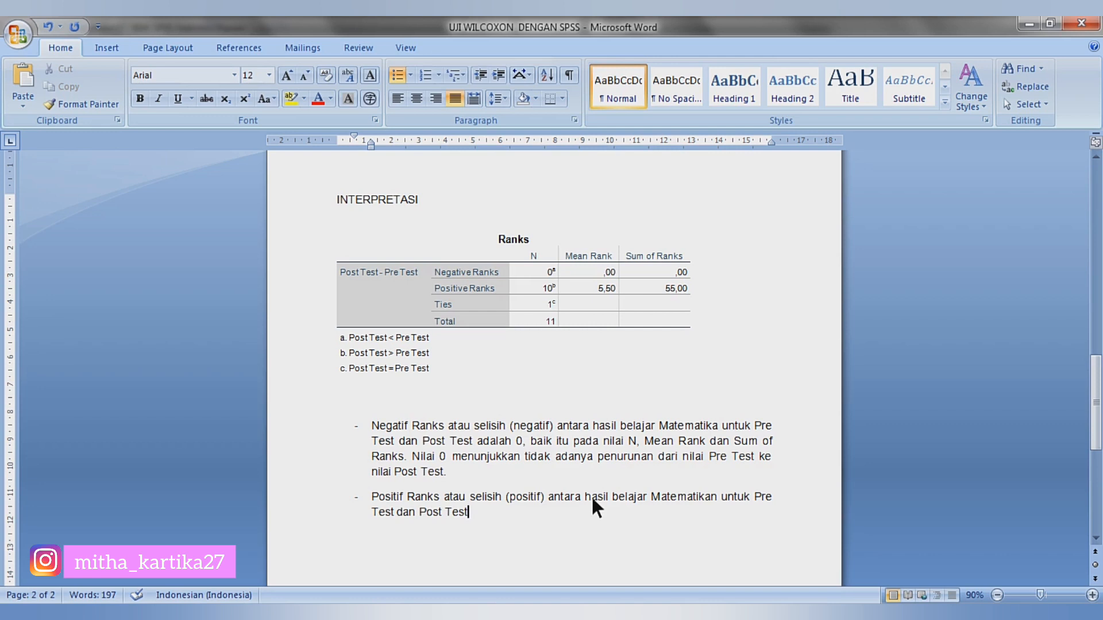
Continue the second bullet: ". Disini terdapat 10 siswa mengalami kenaikan hasil belajar matematika dari nilai Pre Test dan Post Test"
type(". Disini terdapat")
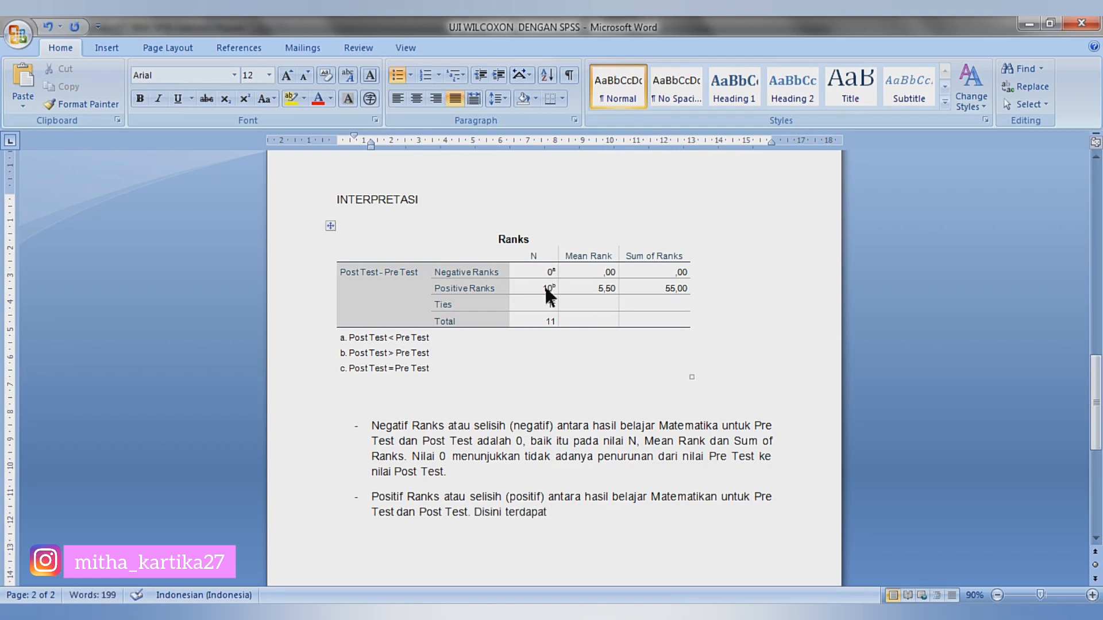
type(" 10 siswa m")
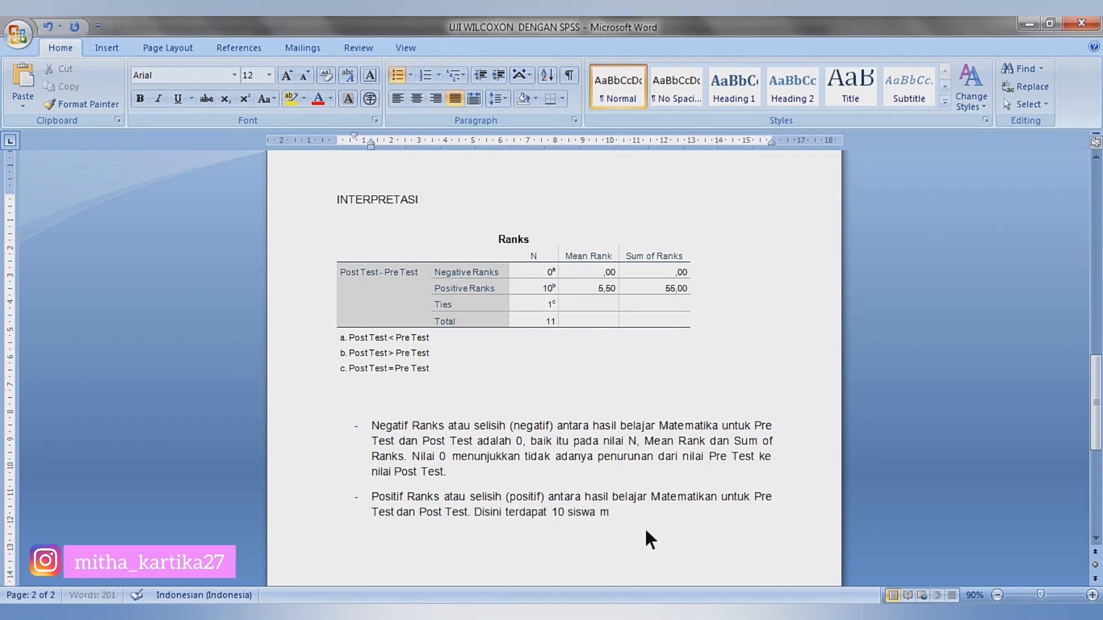
type("engalami  kenaikan hasil")
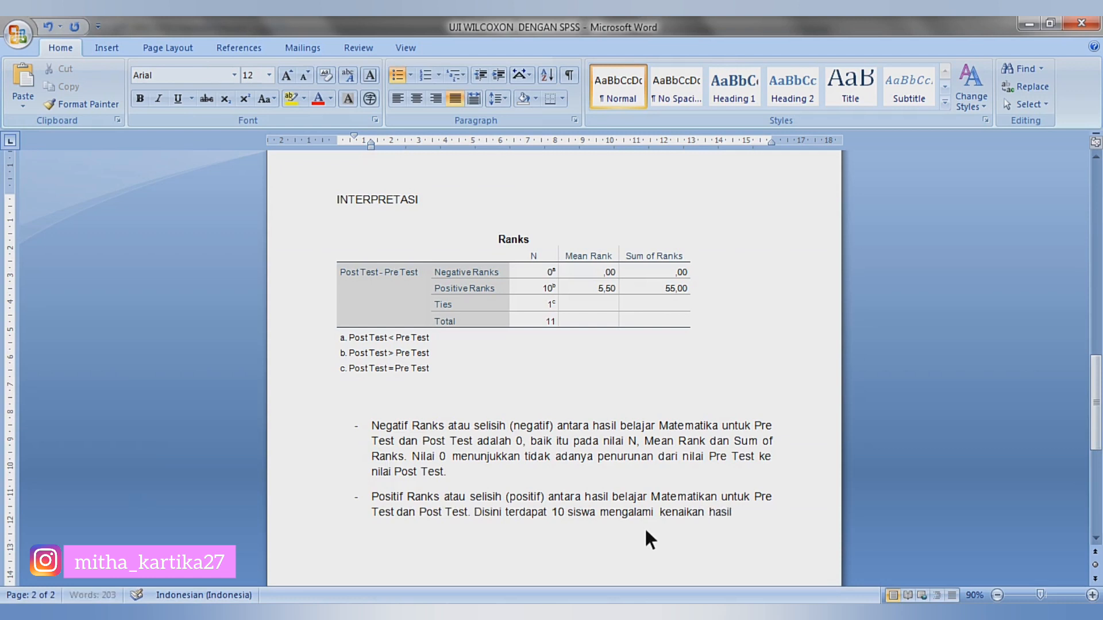
type(" belajar matematika")
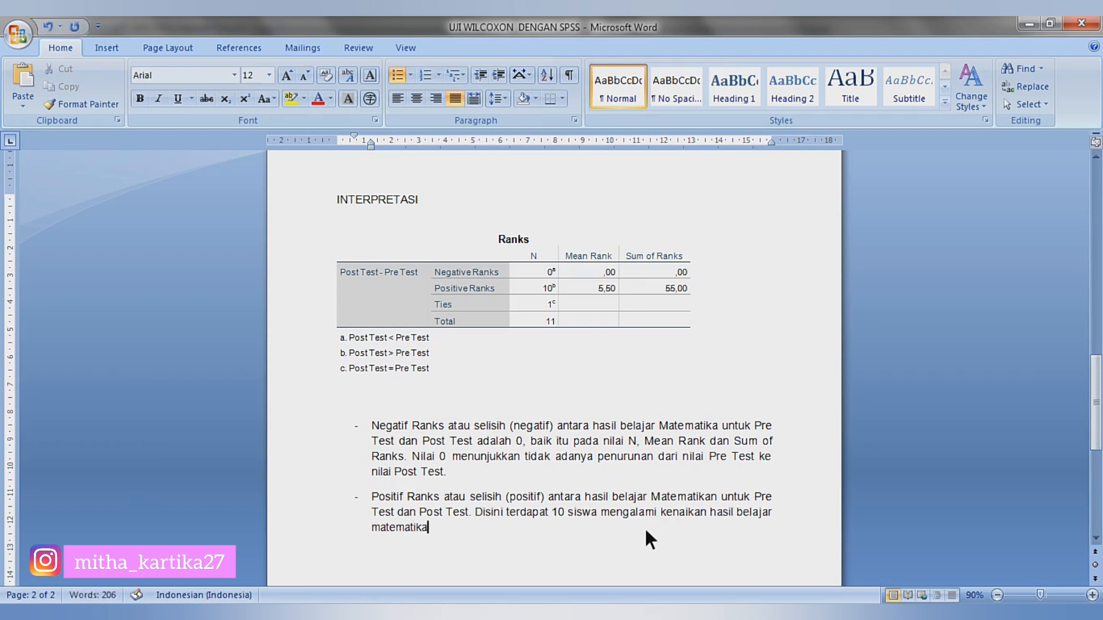
type("  dari nilai Pre")
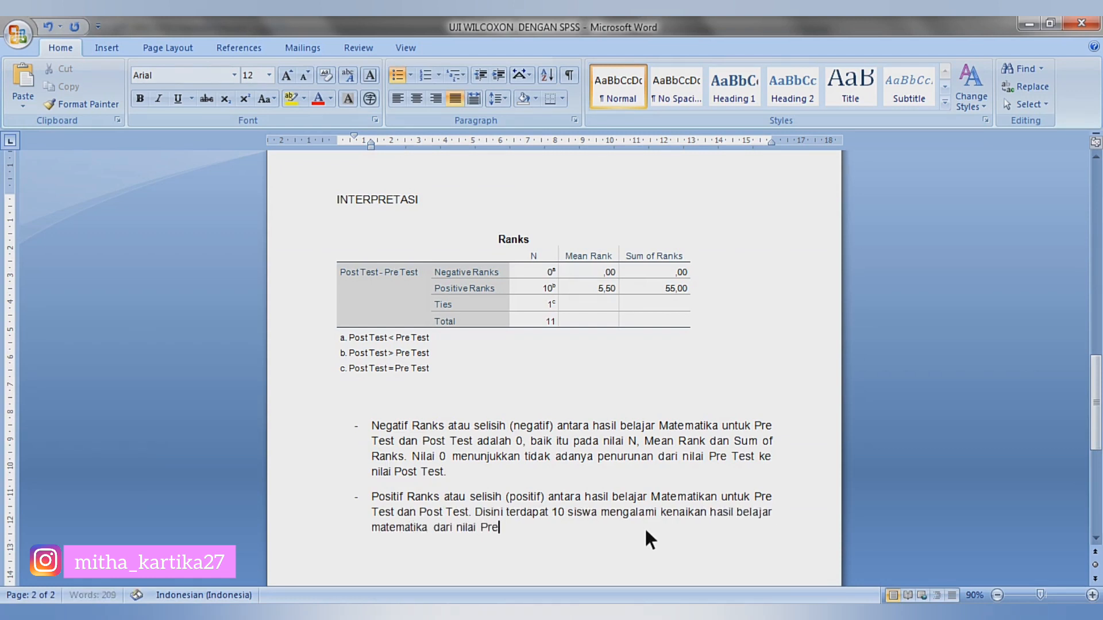
type(" Test dan Post Test")
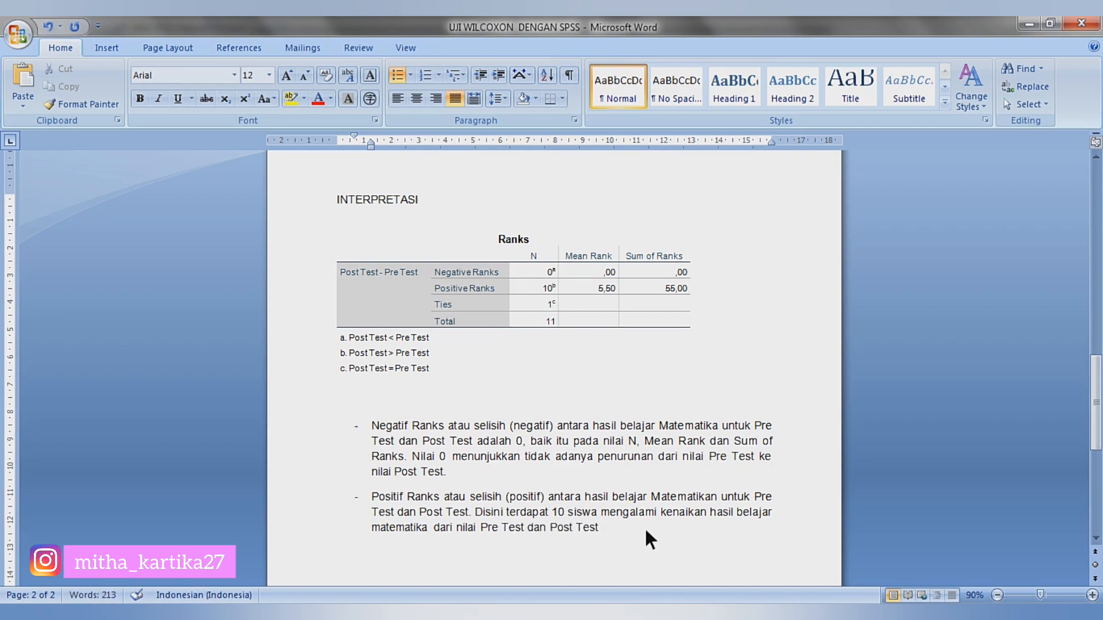
Finish the bullet: ". Mean Rank atau rata-rata peningkatan tersebut sebesar 5,50, sedangkan jumlah rangking positif atau Sum of Ranks adalah sebesar 55,00."
type(". Mean Rank atau rata-rata peningkatan")
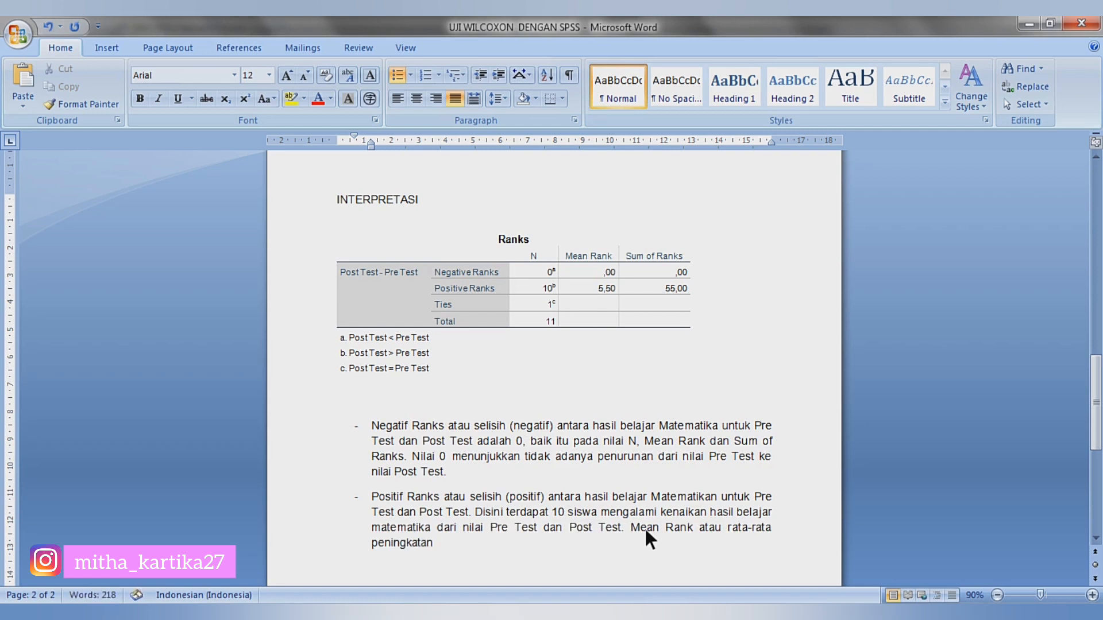
type(" tersebut sebesar")
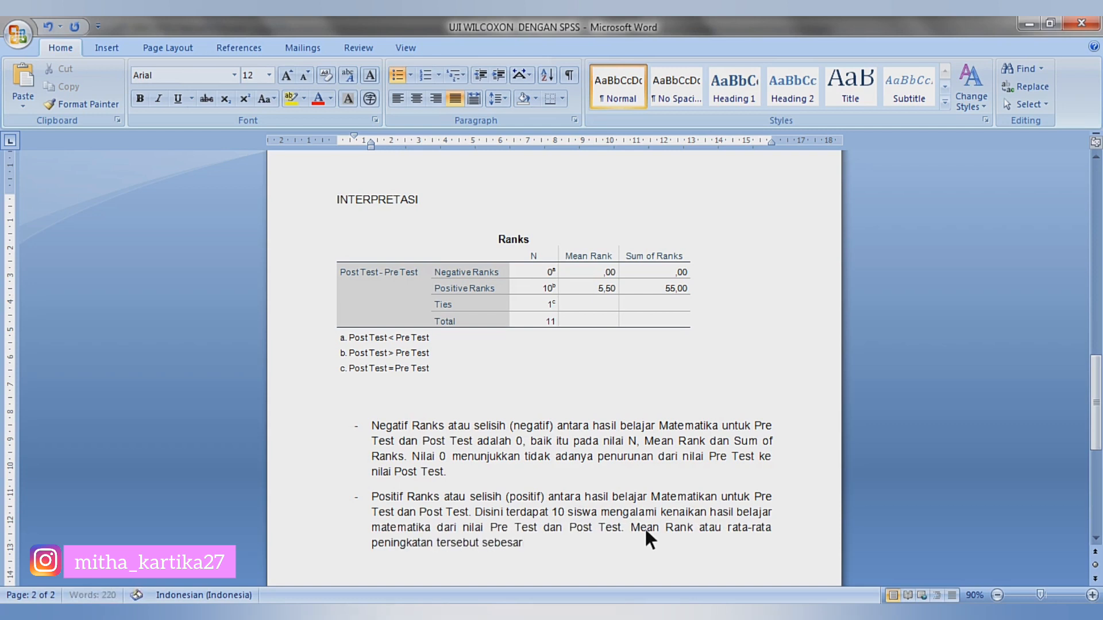
type(" 5,50, sedangkan")
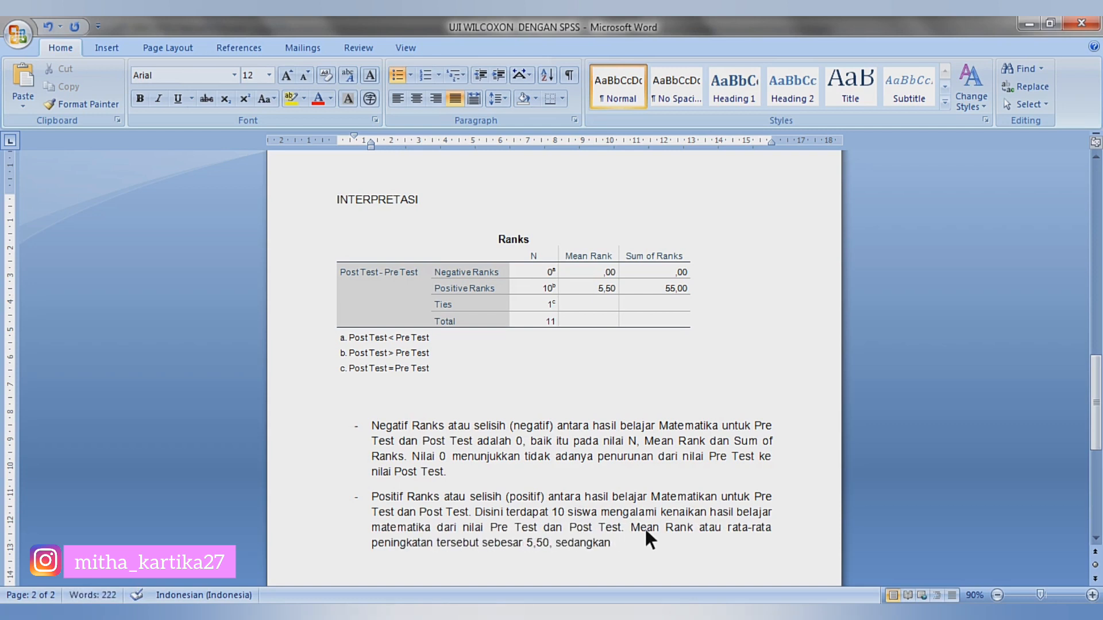
type(" jumlah rangking p")
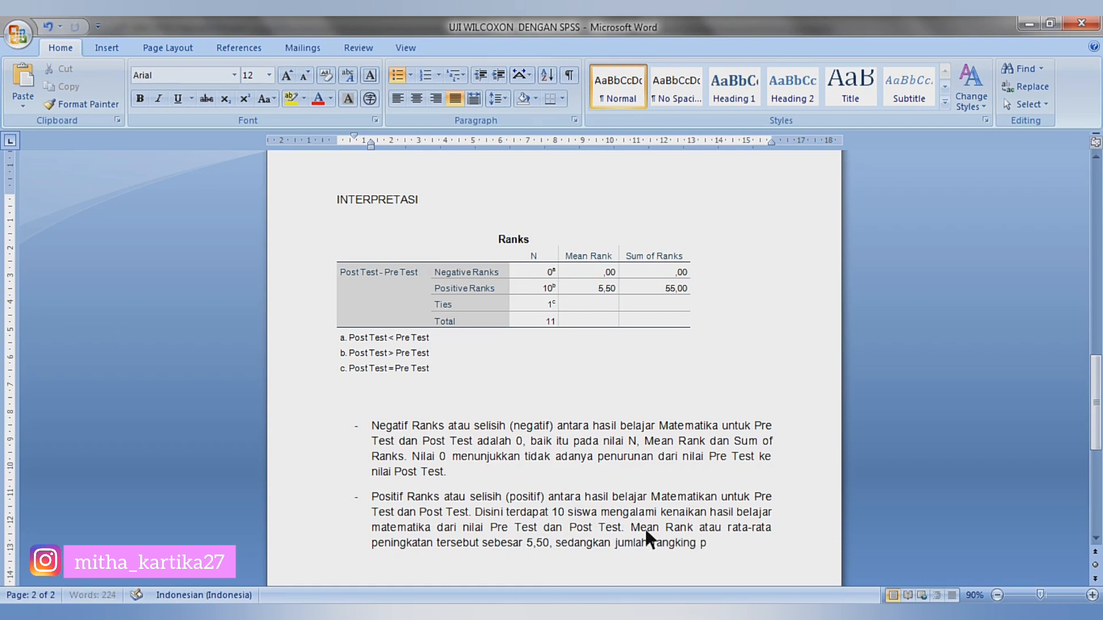
type("ositif atau Sum of Ranks")
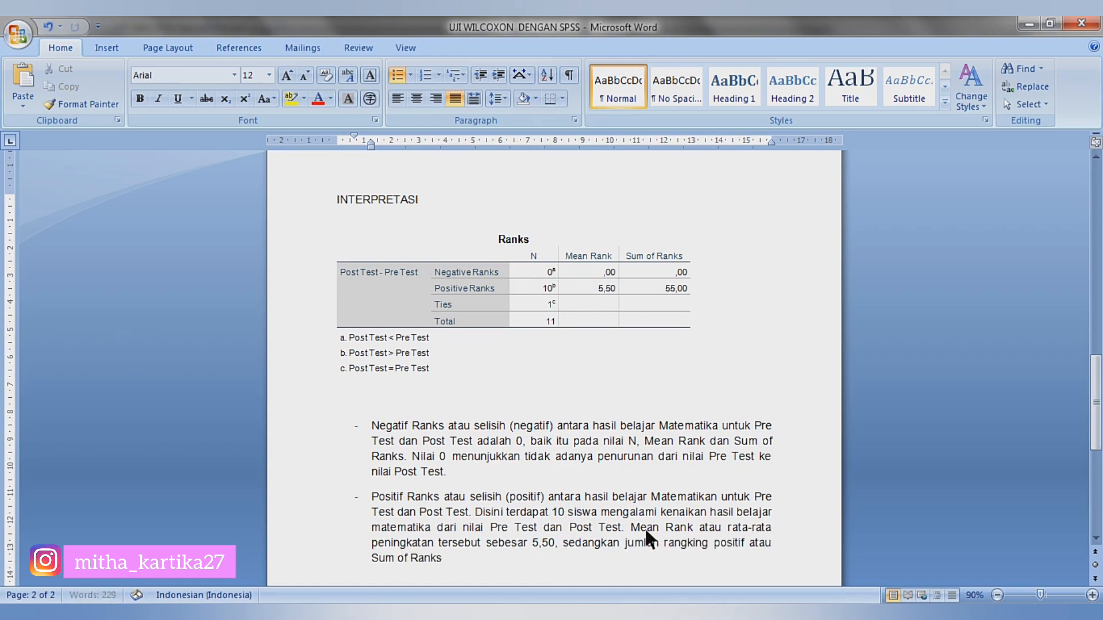
type(" adalah sebesar")
left_click_drag(665, 289, 687, 286)
left_click(546, 554)
type("55,00.")
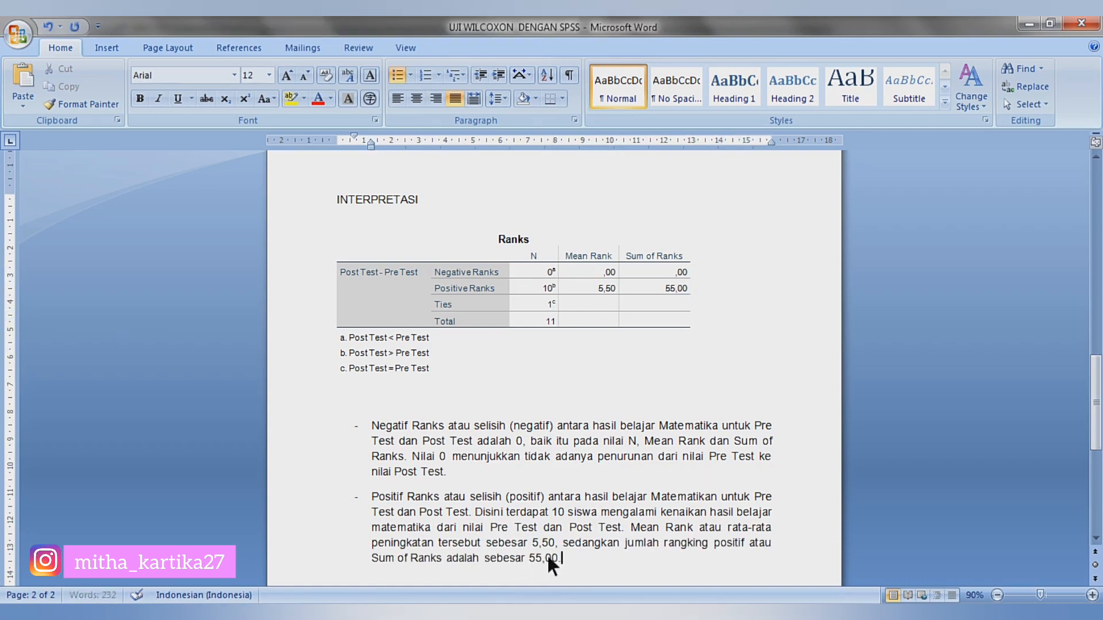
Add a third bullet reading "Ties adalah kesamaan nilai Pre Test dan Post Test, dimana nilai Ties adalah 1", copying "Ties" from the Ranks table
key("Return")
left_click_drag(1096, 377, 1096, 388)
left_click_drag(435, 259, 456, 258)
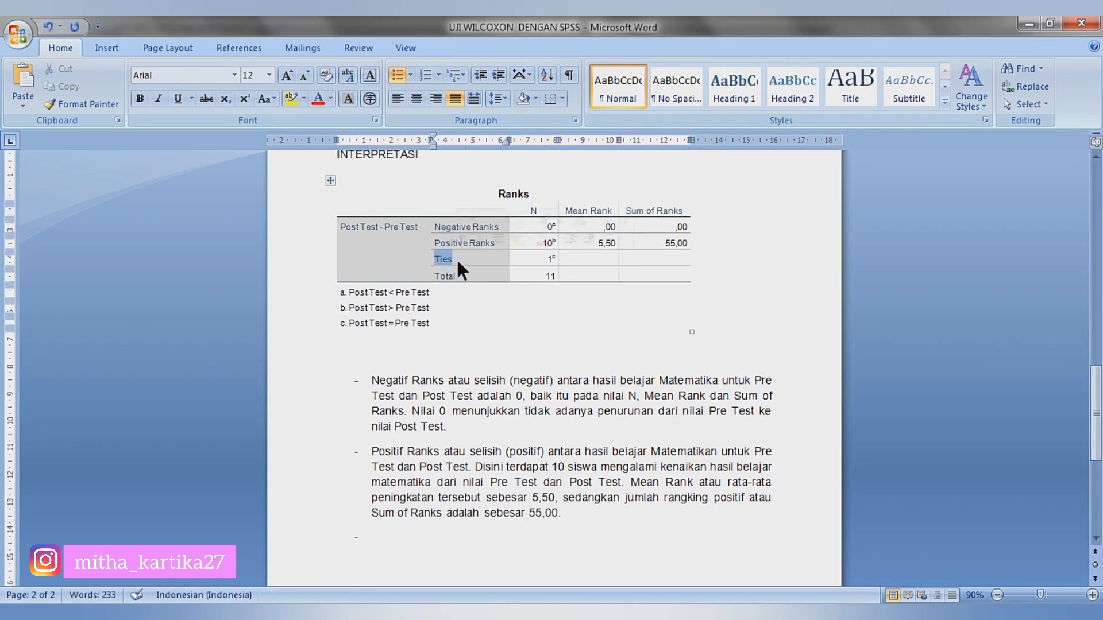
key("ctrl+c")
left_click(400, 538)
key("ctrl+v")
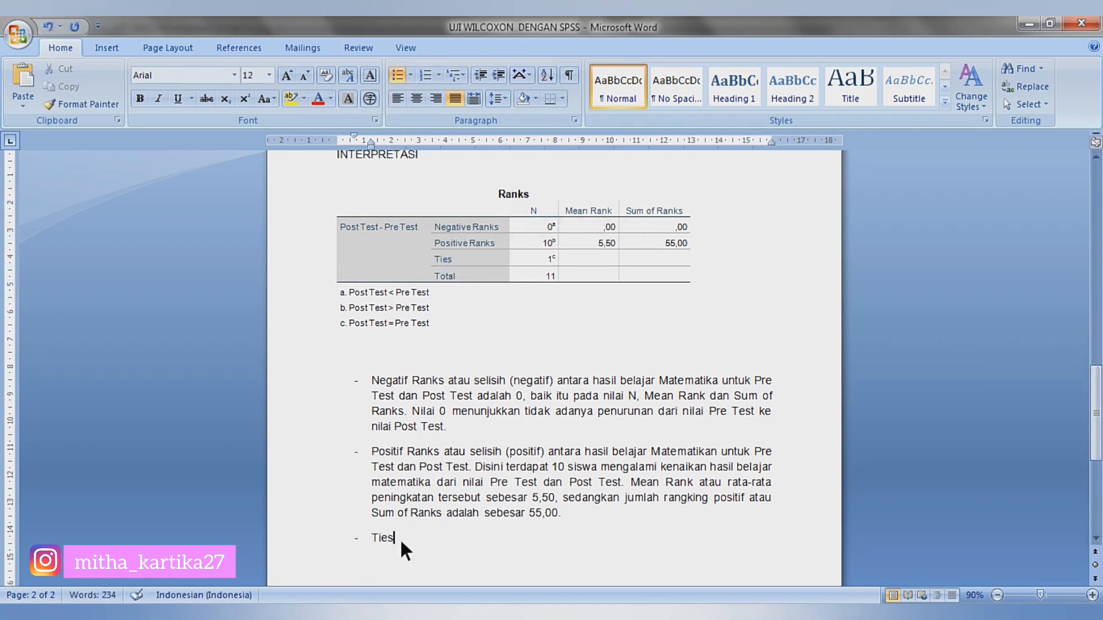
type("adalah kesamaan nila")
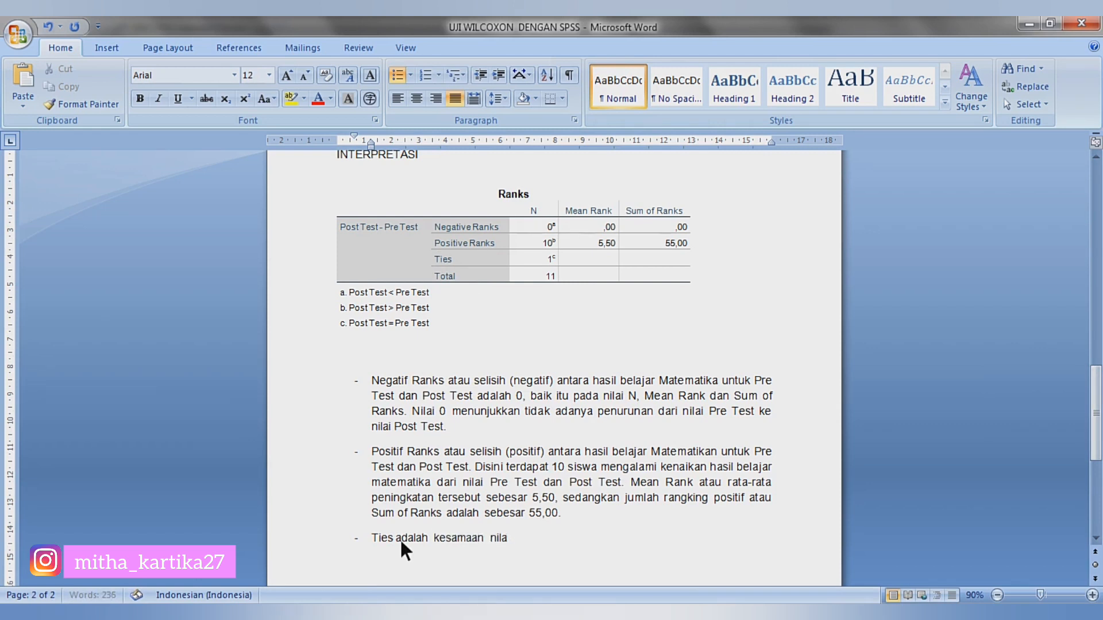
type("i Pre Test dan Post Test ")
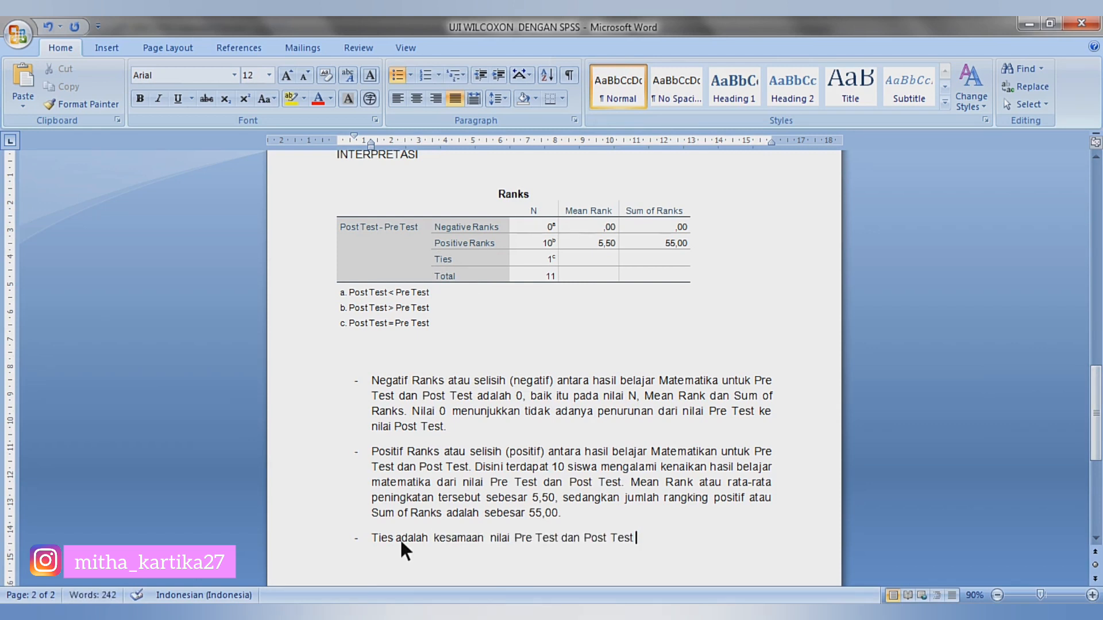
type(", dimana nilai Ties adalah 1 siswa")
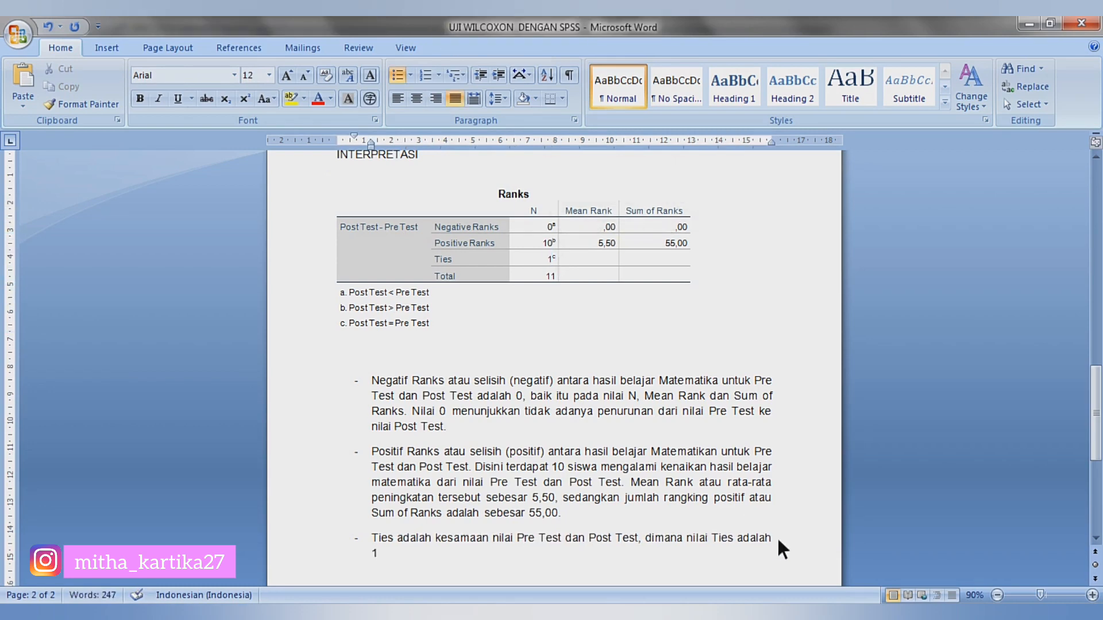
Switch to the Excel score sheet and compare the students' Pre-Test and Post-Test values to find the tied pair
key("alt+Tab")
left_click(162, 217)
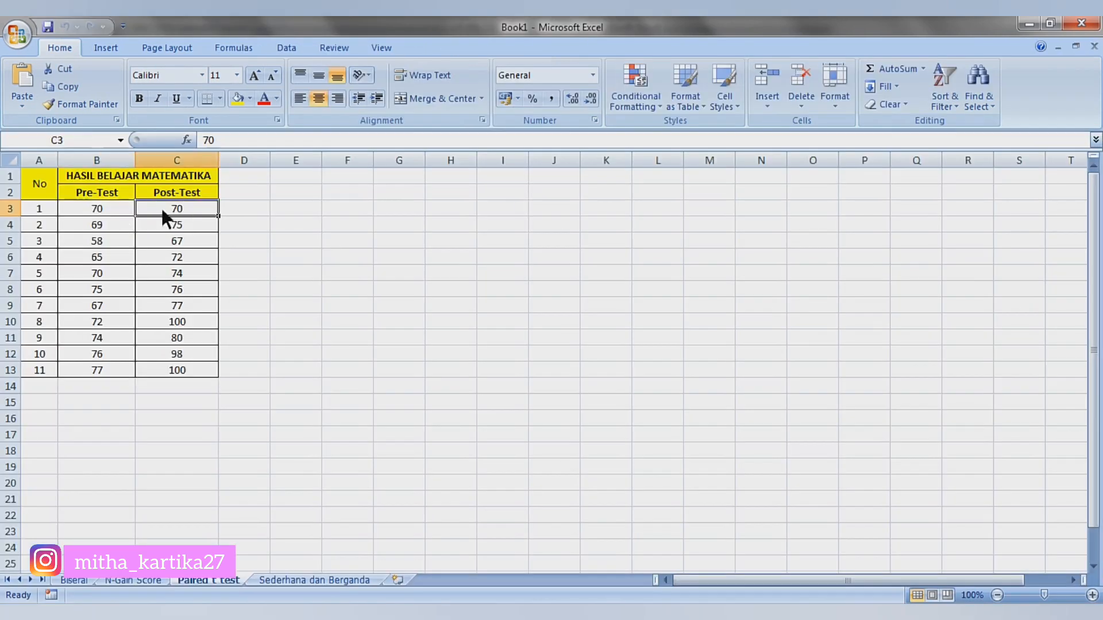
left_click(129, 209)
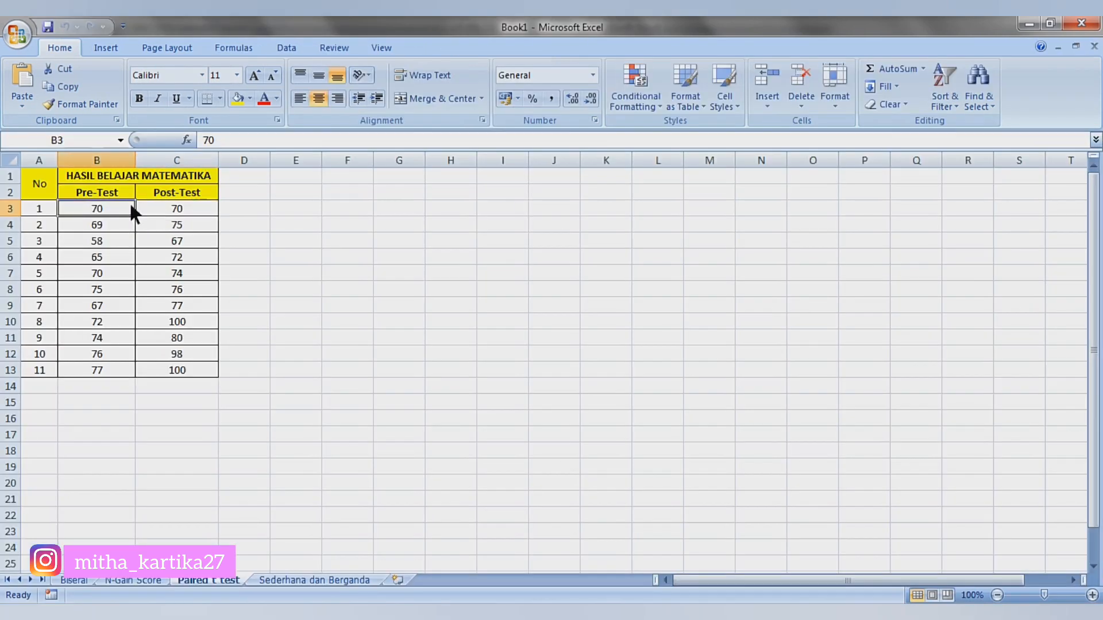
left_click(167, 207)
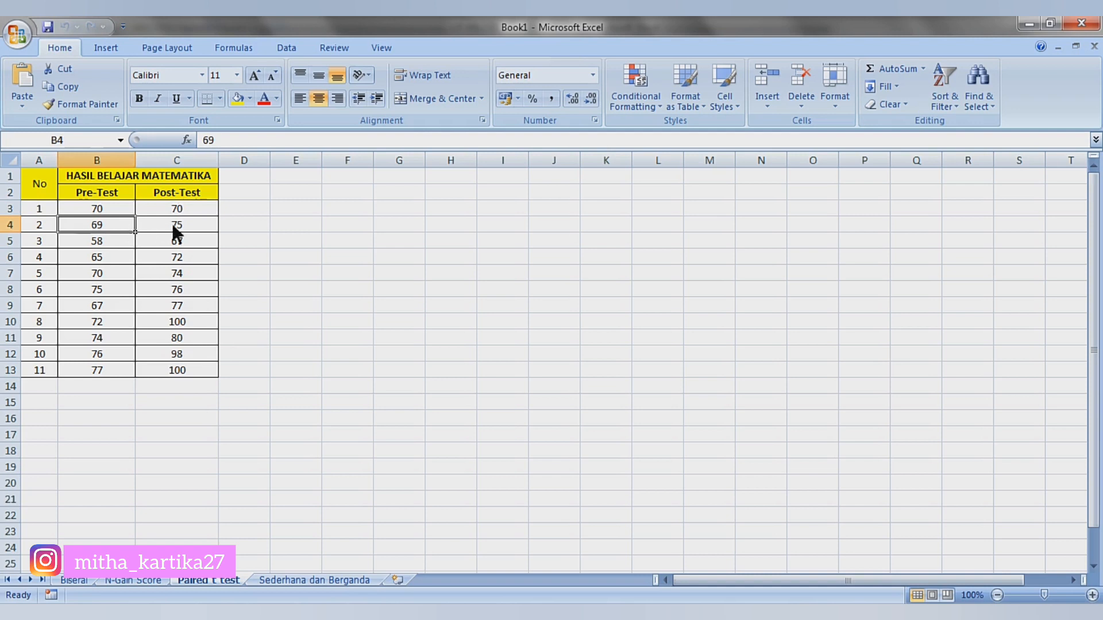
left_click(200, 226)
left_click(120, 237)
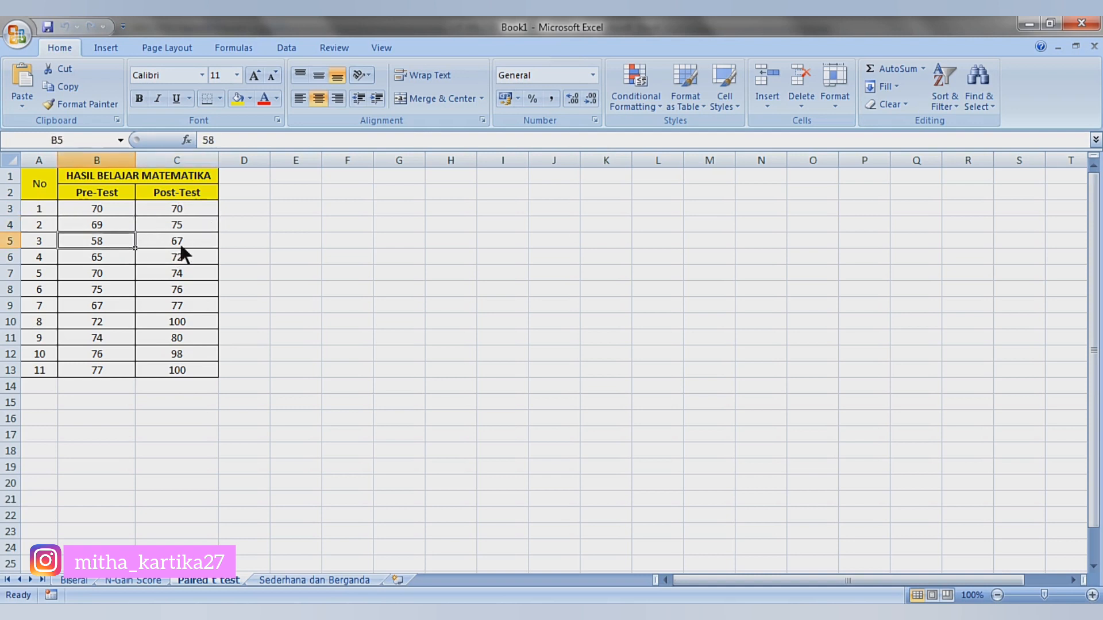
left_click(182, 240)
left_click(128, 253)
left_click(185, 258)
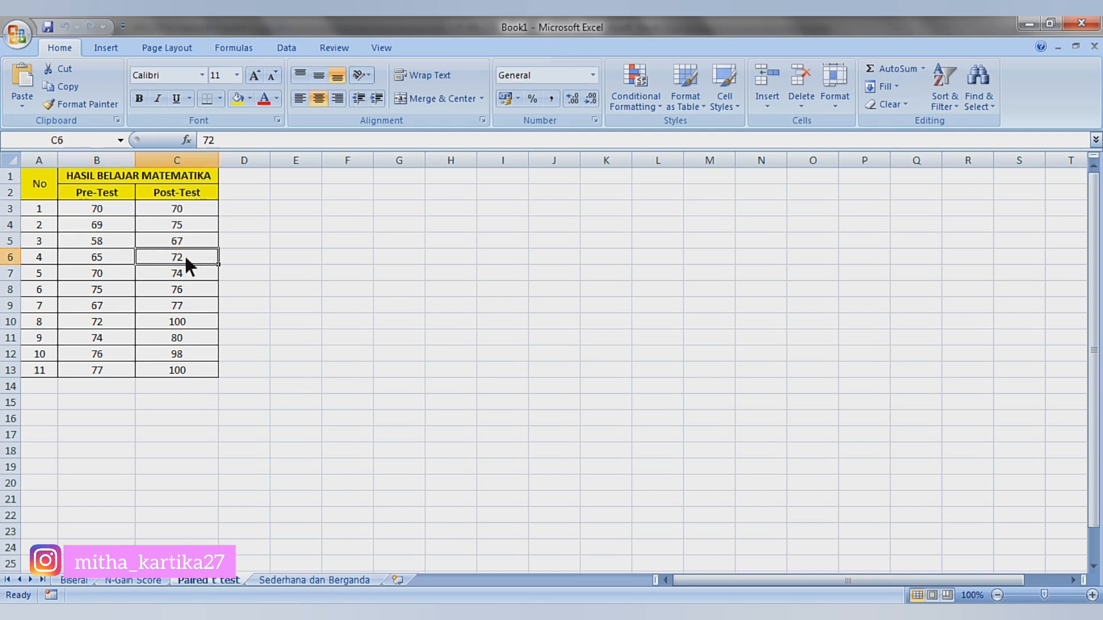
left_click(185, 282)
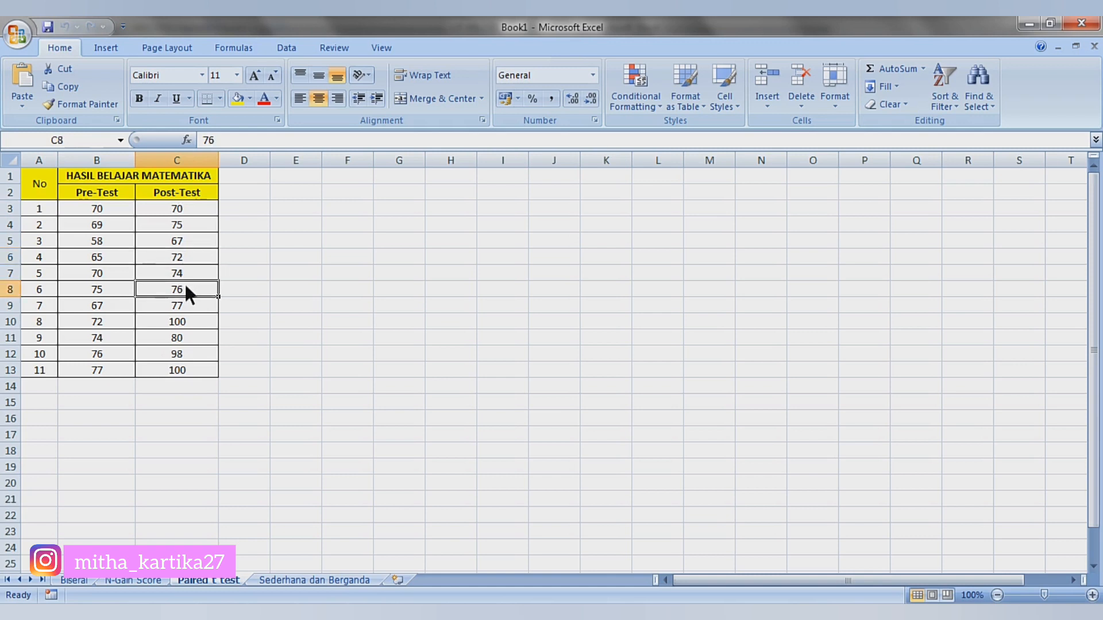
left_click(183, 299)
left_click(181, 316)
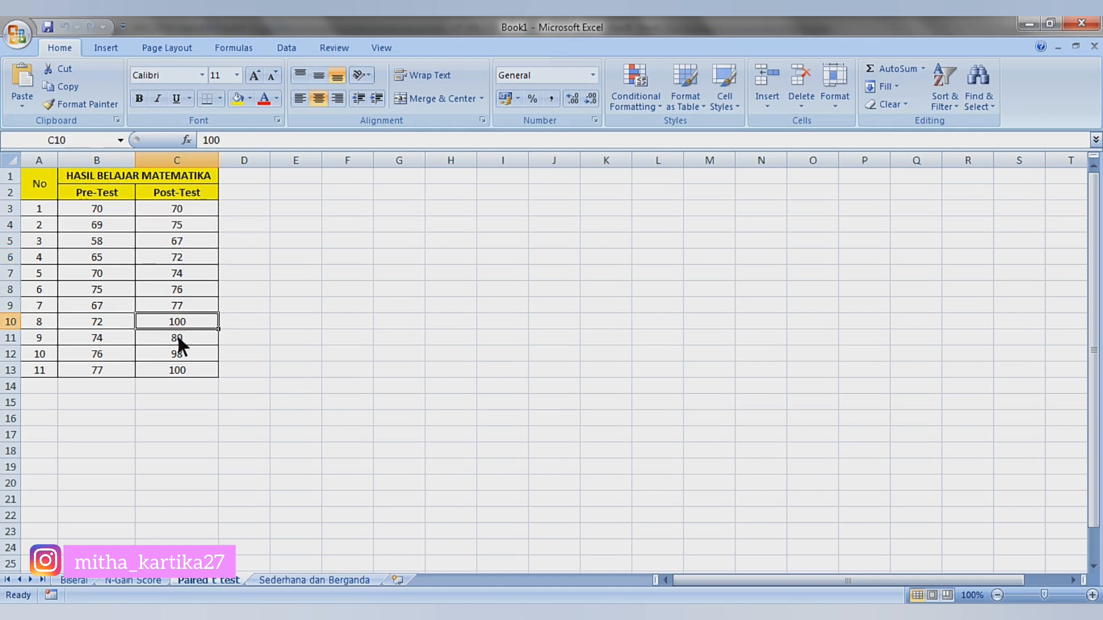
left_click(177, 338)
left_click(176, 353)
left_click(174, 369)
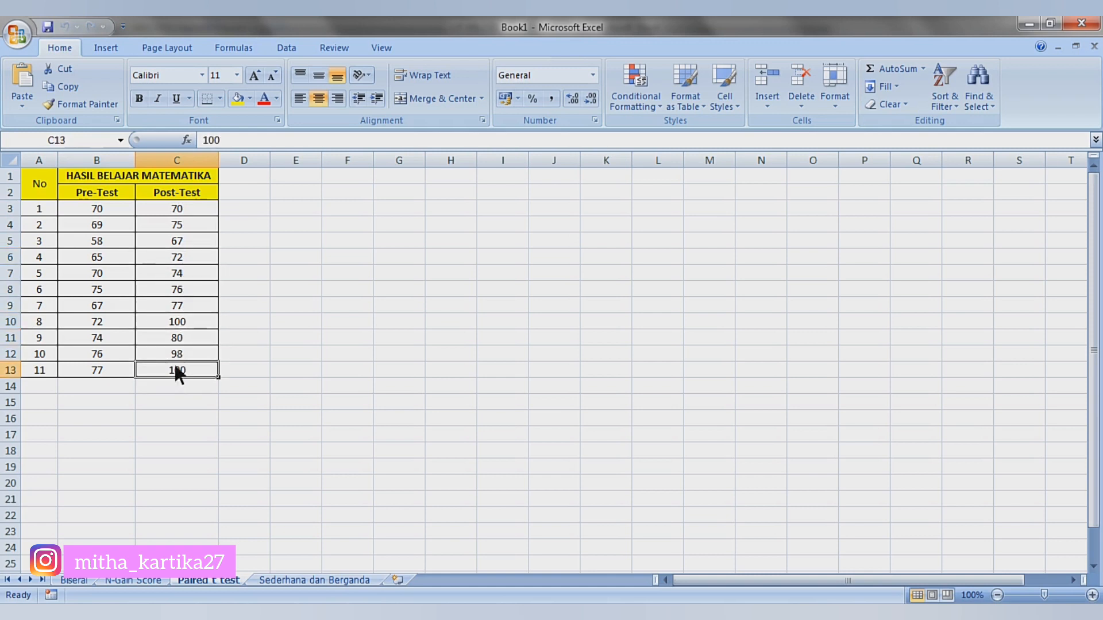
left_click_drag(122, 202, 160, 204)
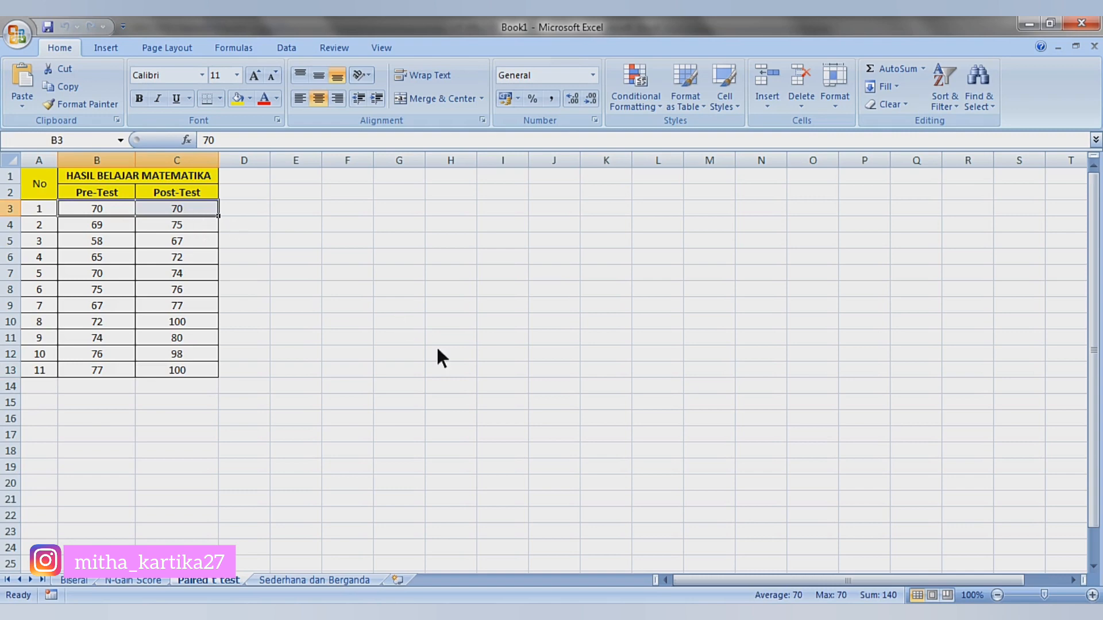
Switch to Word and complete the Ties bullet: ". Sehingga dapat dikatakan bahwa terdapat 1 siswa yang nilainya masih sama antara Pre Test dan Post Test."
key("alt+Tab")
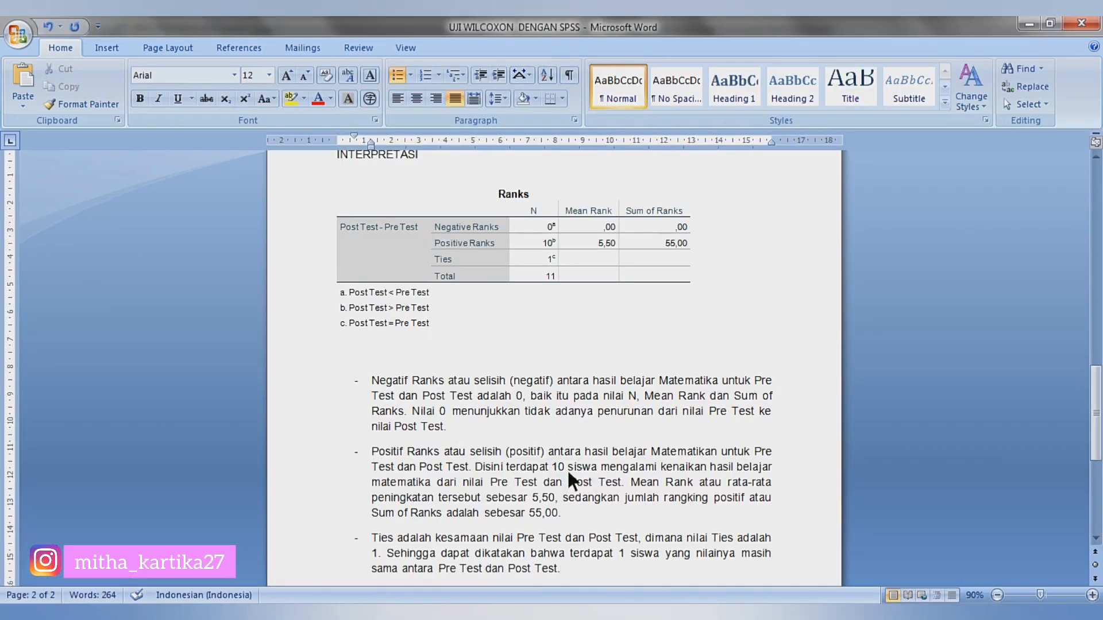
key("ctrl+BackSpace")
key("ctrl+BackSpace")
key("ctrl+BackSpace")
key("ctrl+BackSpace")
key("ctrl+BackSpace")
key("ctrl+BackSpace")
key("ctrl+BackSpace")
key("ctrl+BackSpace")
key("ctrl+BackSpace")
key("ctrl+BackSpace")
key("ctrl+BackSpace")
key("ctrl+BackSpace")
key("ctrl+BackSpace")
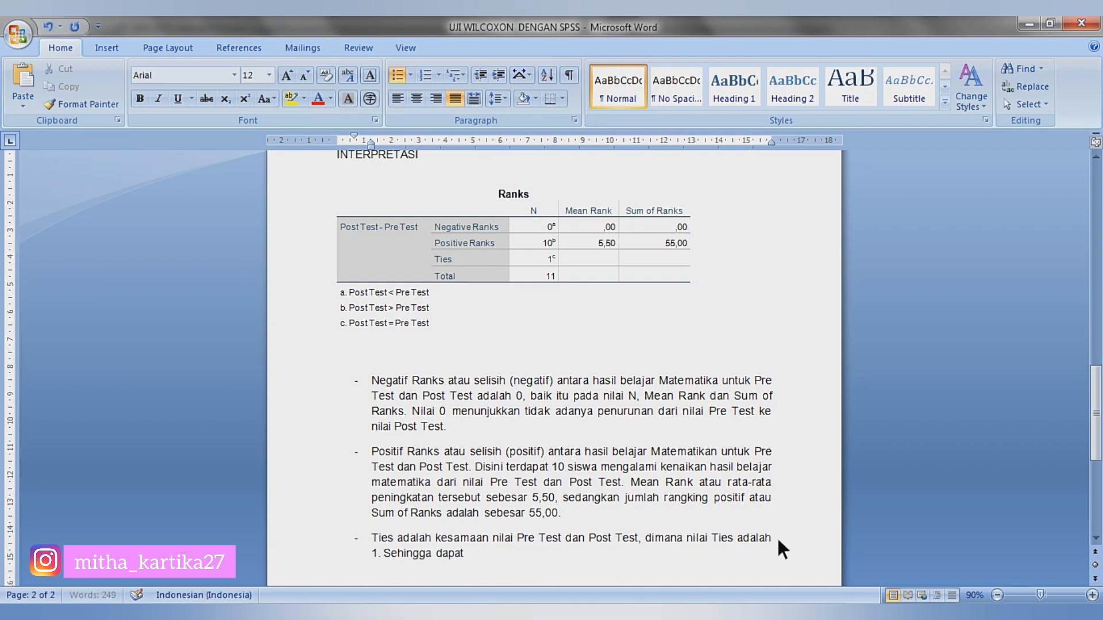
type("terdapat 1 siswa")
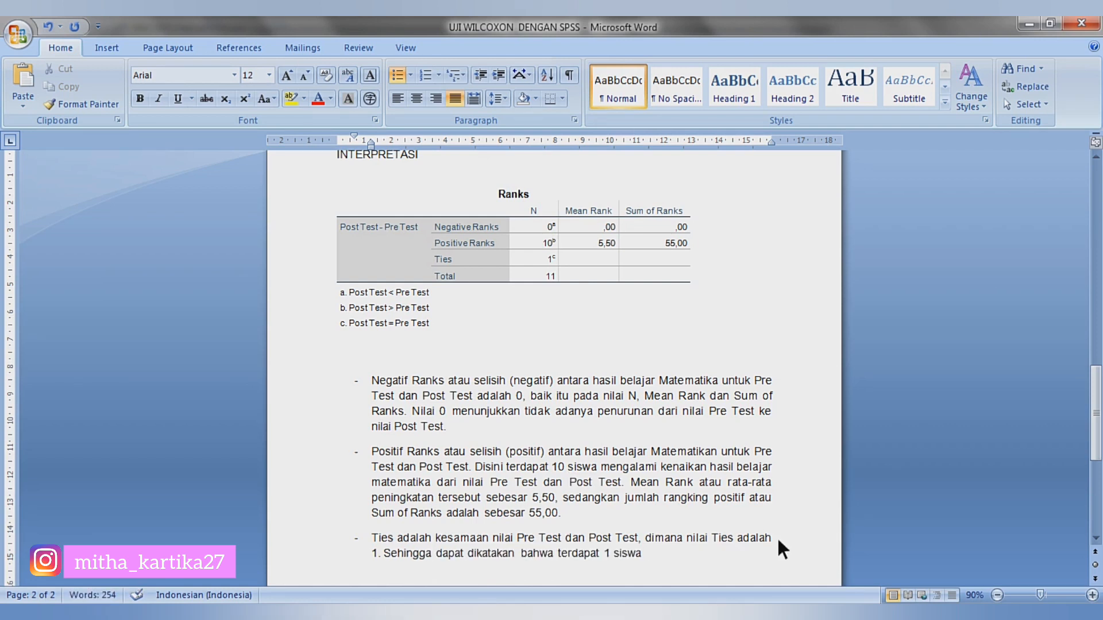
type(" yang nilainya masih sama antara Pre Test dan Post Test.")
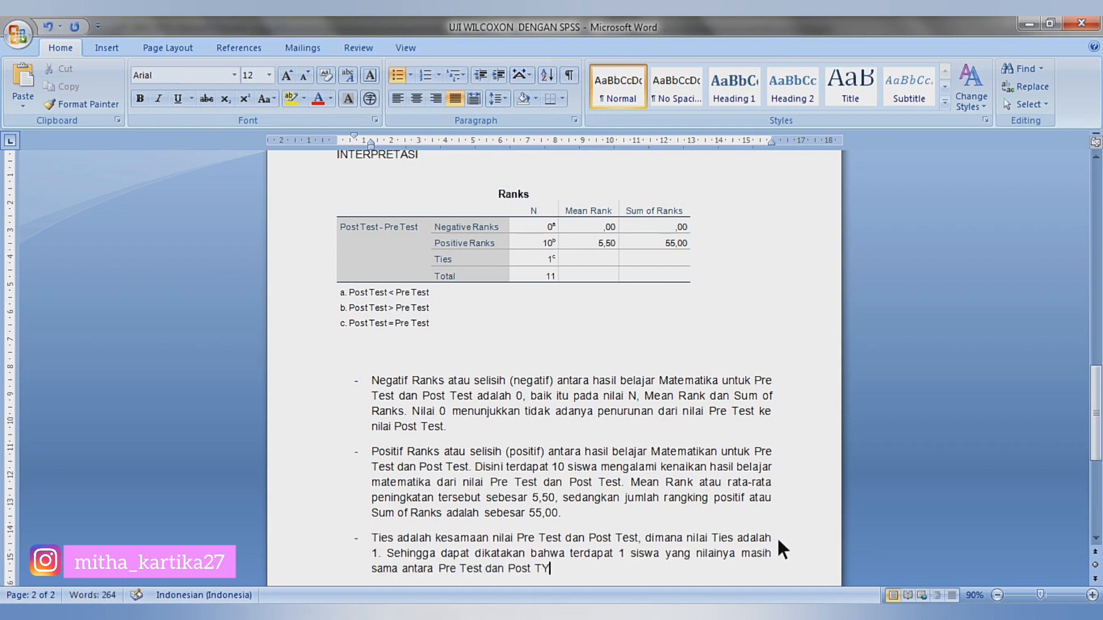
key("alt+Tab")
key("alt+Tab")
Start a new unindented paragraph without a bullet below the Ties bullet
left_click_drag(1096, 414, 1095, 442)
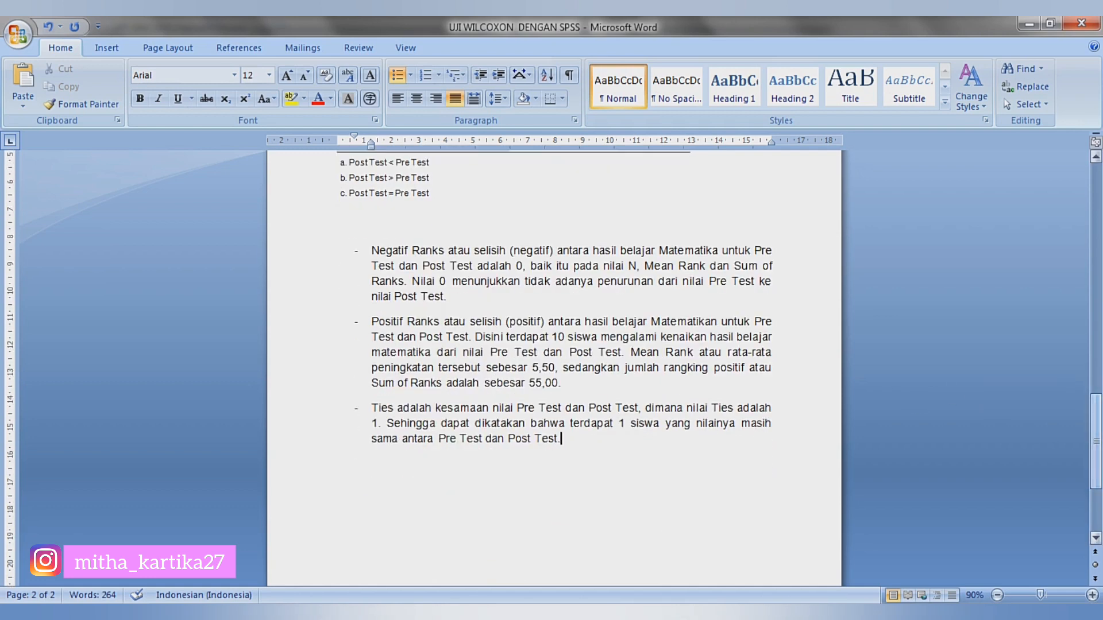
key("Return")
key("BackSpace")
key("BackSpace")
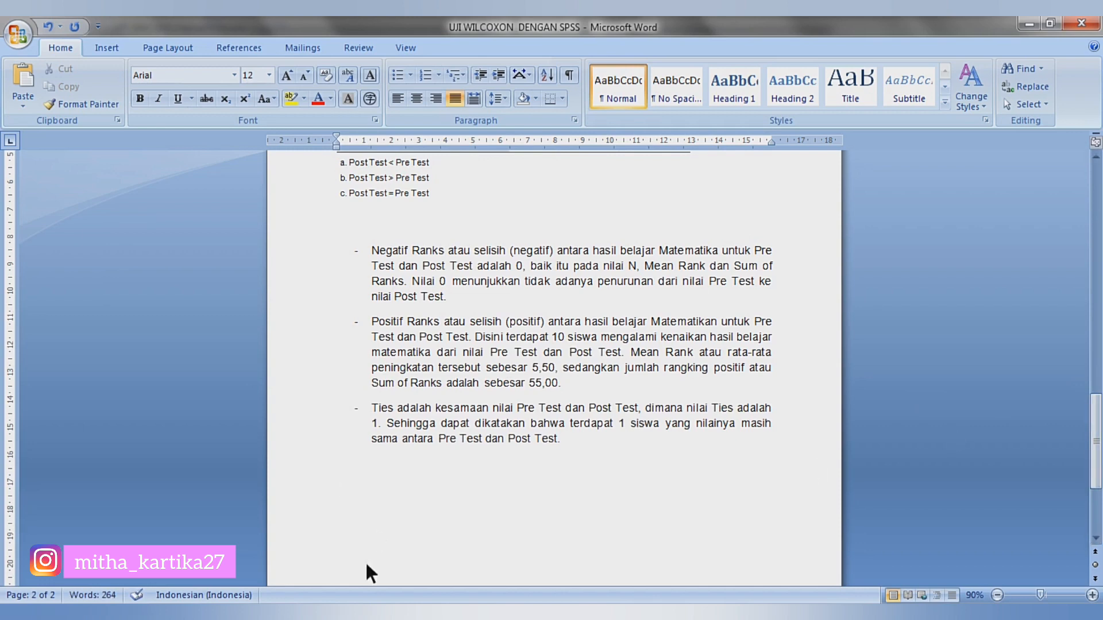
Switch to the SPSS output viewer and copy the Test Statistics table of the Wilcoxon Signed Ranks Test
mouse_move(362, 616)
left_click(301, 507)
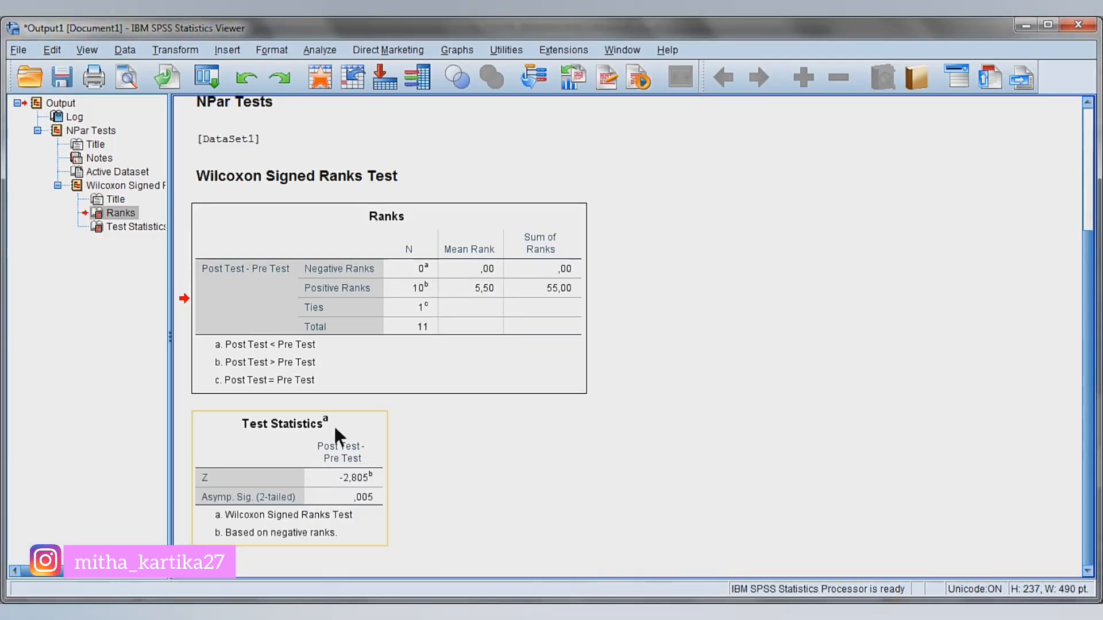
right_click(326, 477)
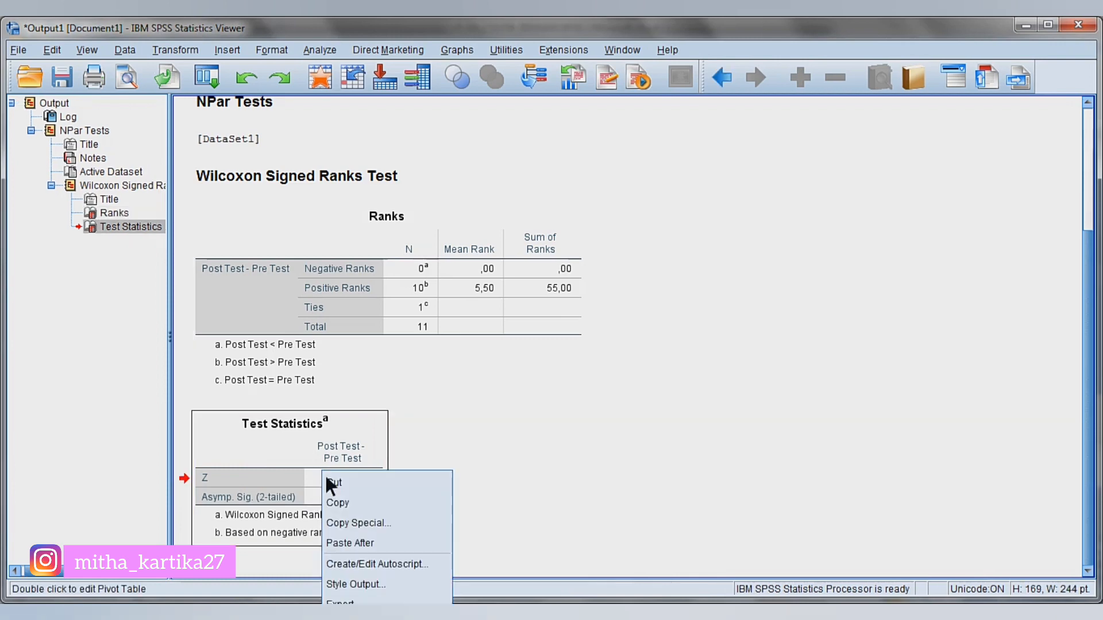
left_click(347, 498)
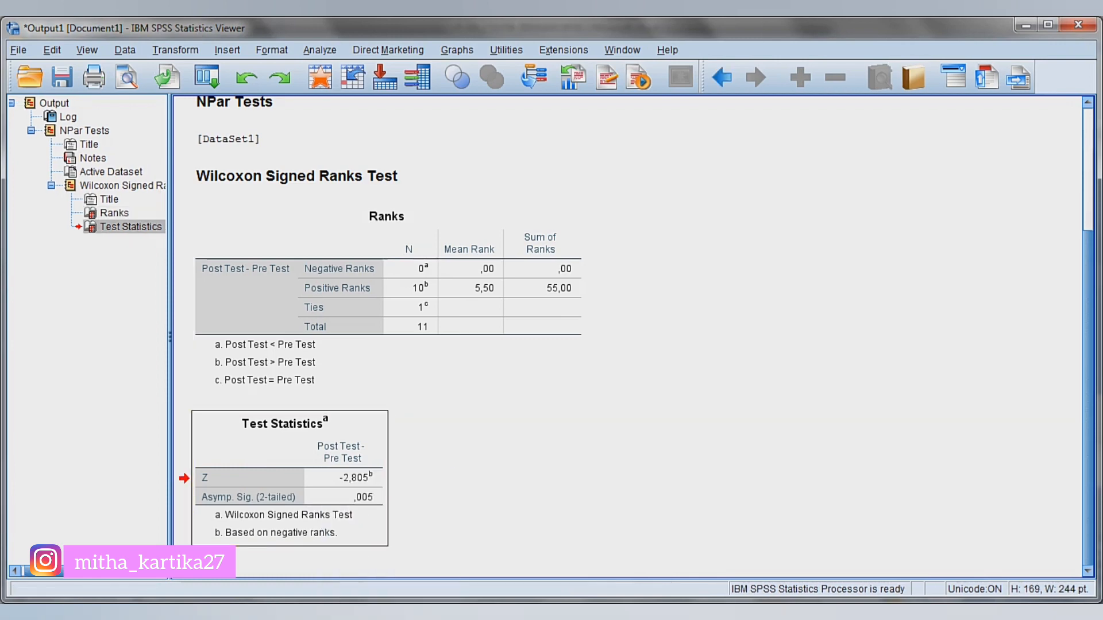
Switch to Word and paste the copied Test Statistics table below the Ties bullet
left_click(358, 614)
key("ctrl+v")
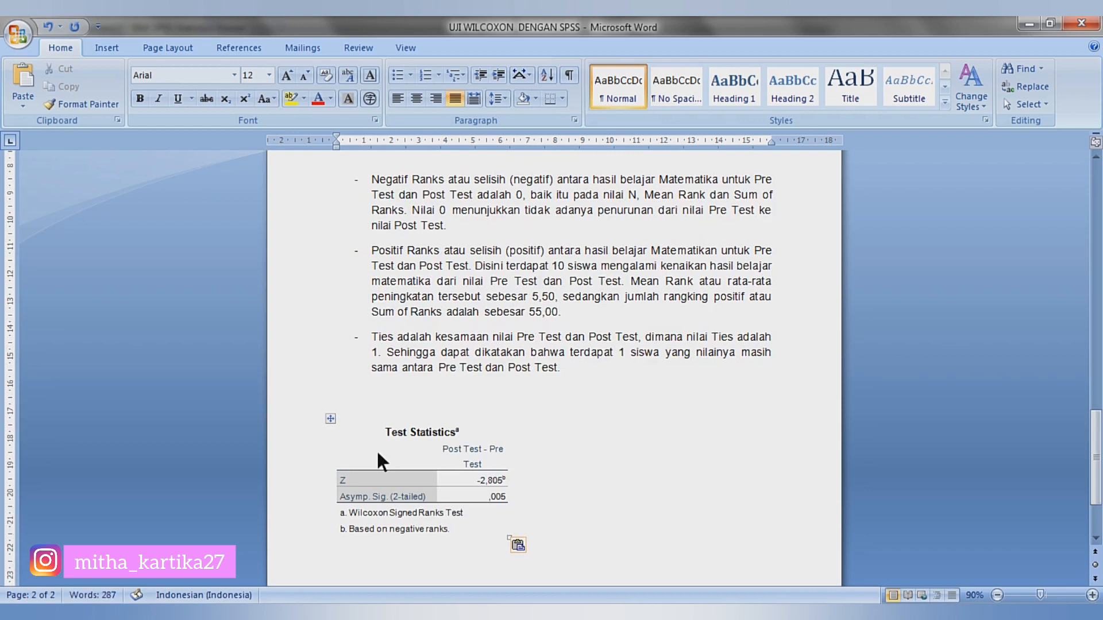
left_click_drag(1095, 442, 1095, 481)
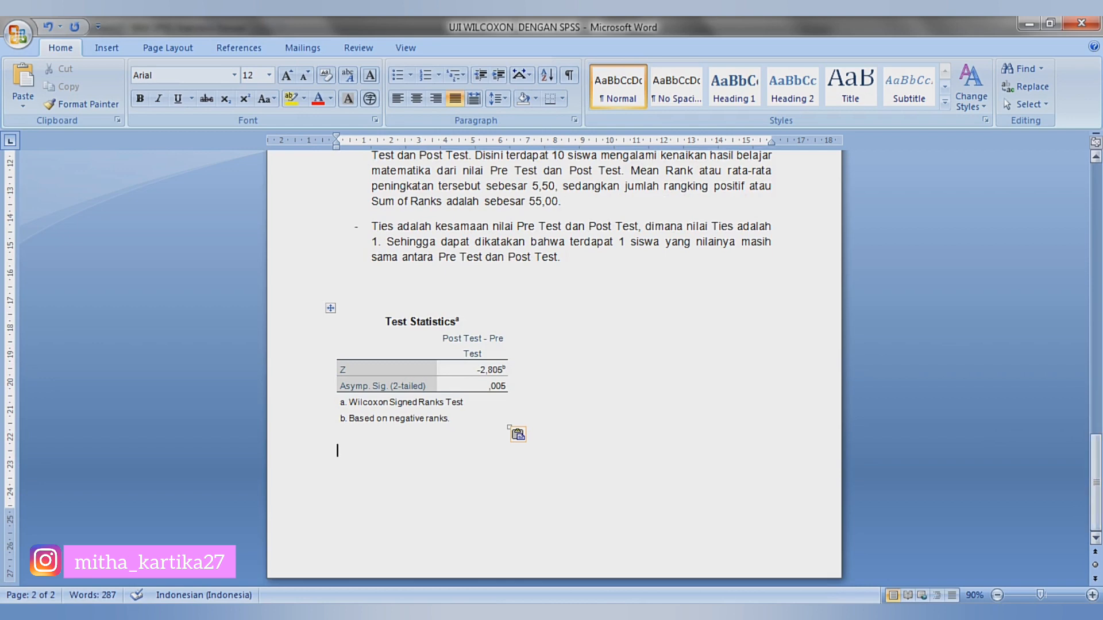
Compare the decision rules under DASAR PENGAMBILAN KEPUTUSAN with the Asymp. Sig. (2-tailed) value in the pasted table
left_click_drag(1096, 481, 1096, 258)
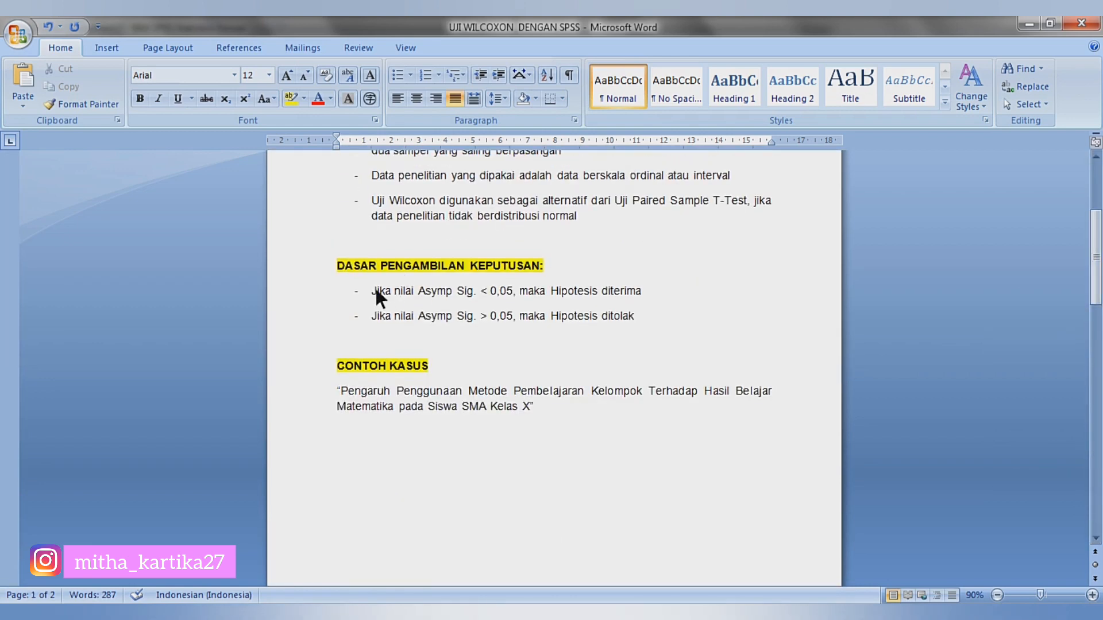
left_click_drag(375, 289, 661, 316)
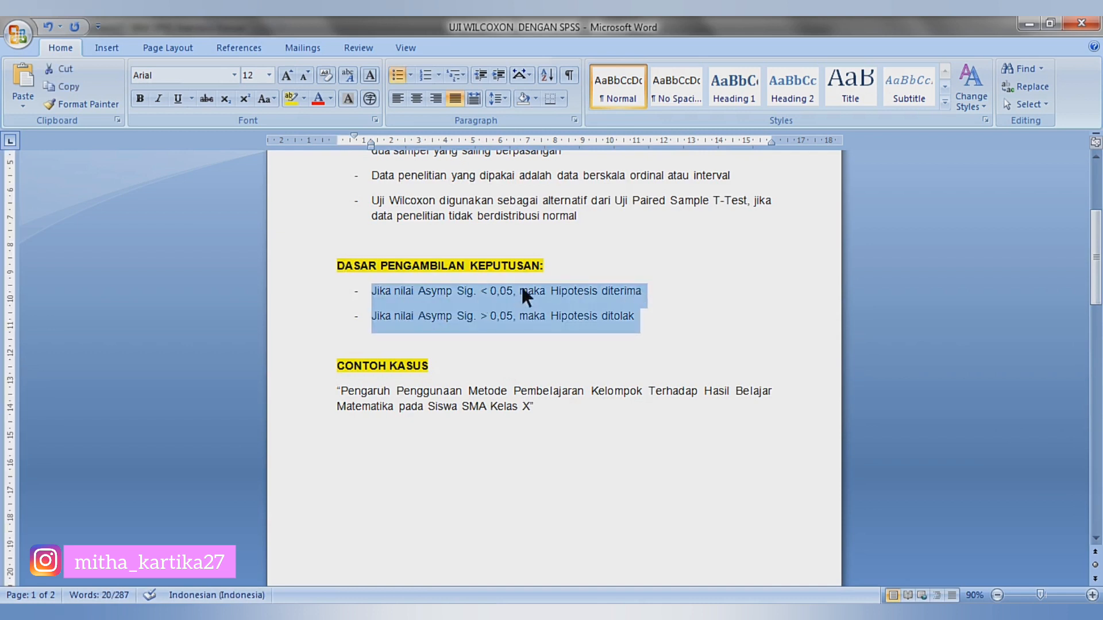
left_click(649, 312)
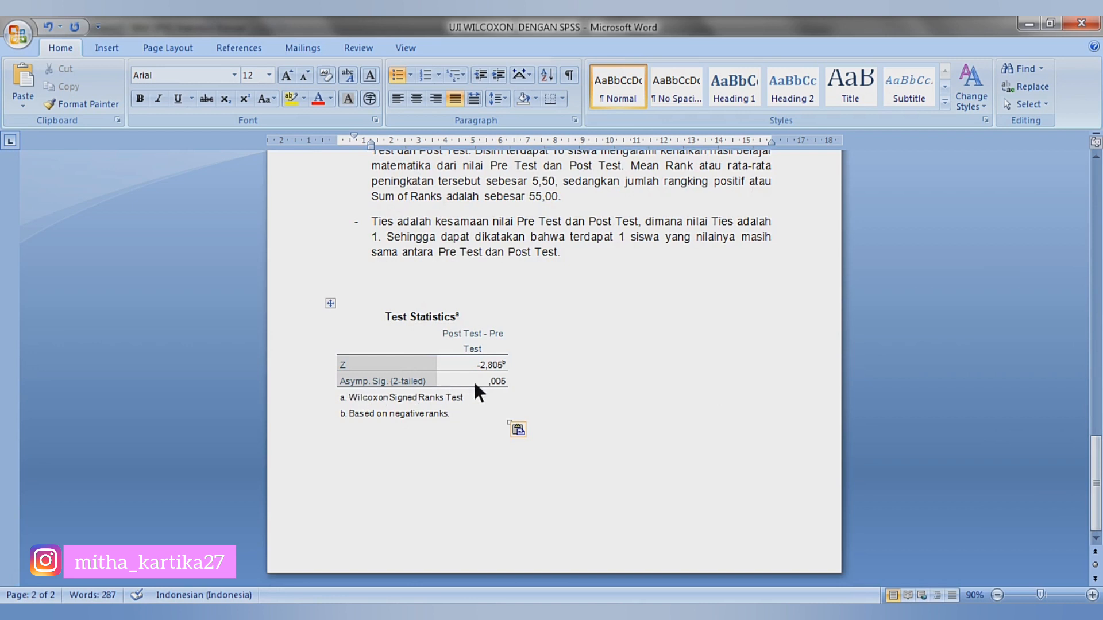
left_click_drag(480, 382, 507, 382)
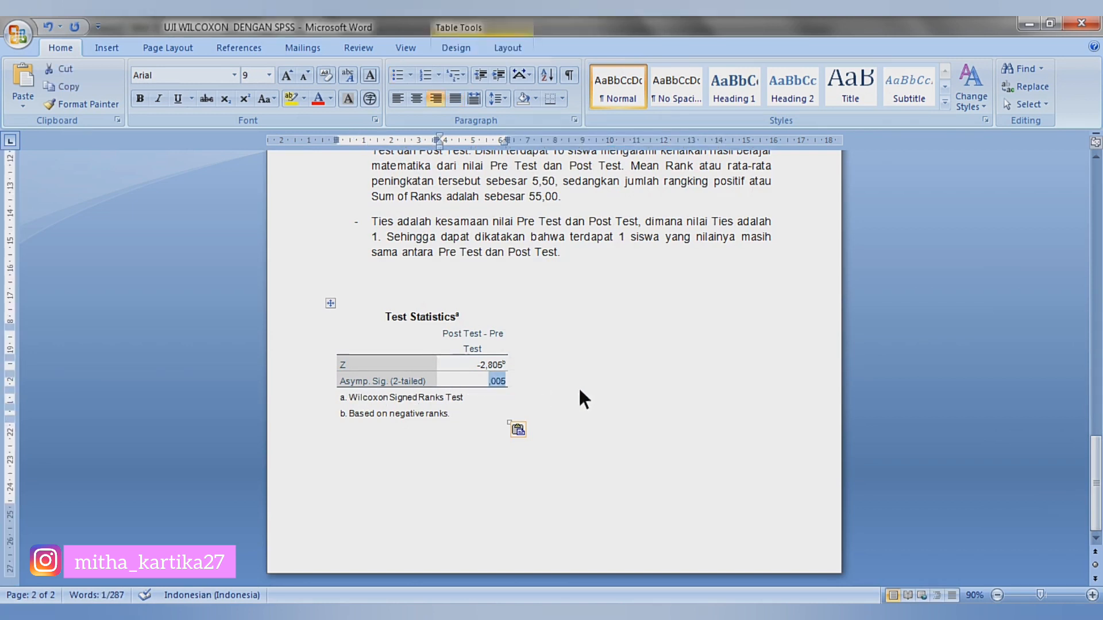
Below the table, write "Berdasarkan tabel diatas diketahui nilai Asymp. Sig. (2-tailed) sebesar 0,005, karena nilainya lebih kecil dari 0,05 maka dapat disimpulkan bahwa Hipotesis diterima"
left_click(387, 475)
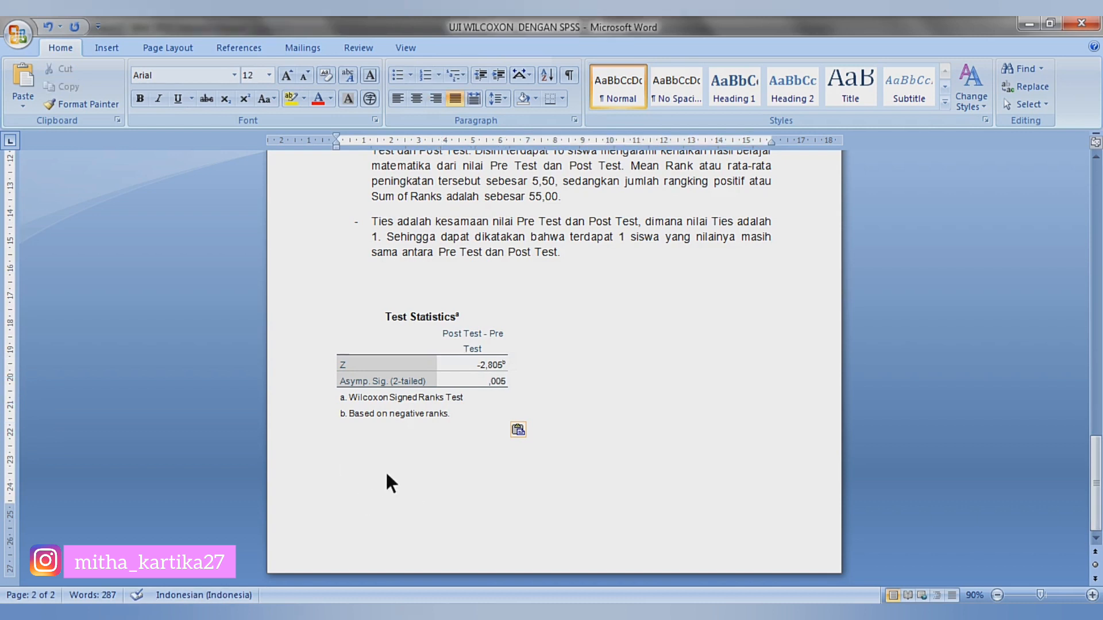
type("Berdasarkan")
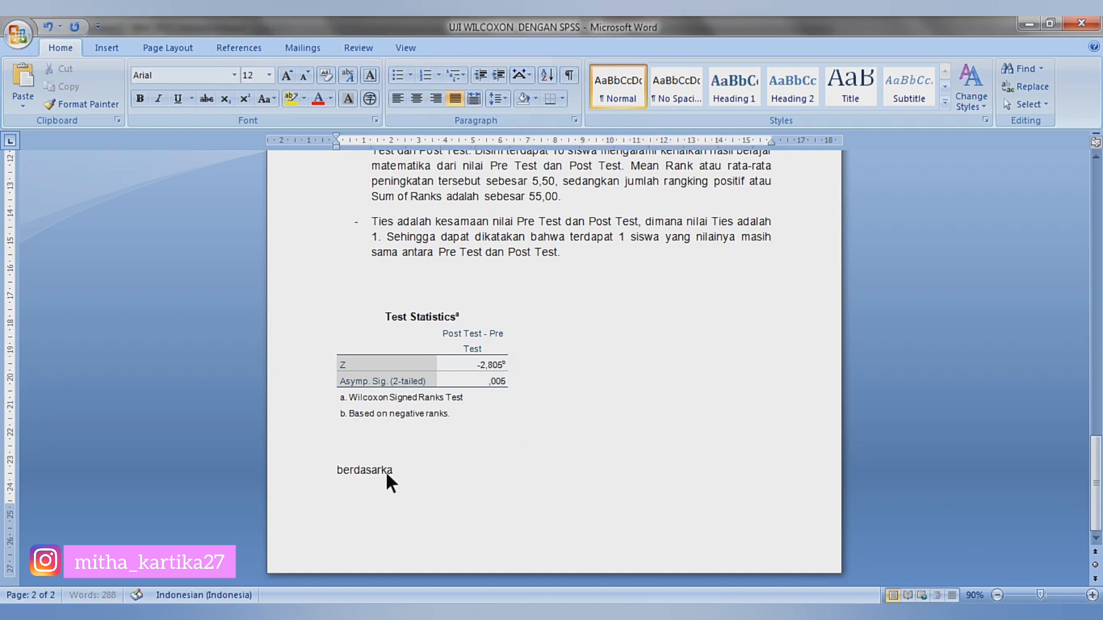
type(" tabel diatas diketahui")
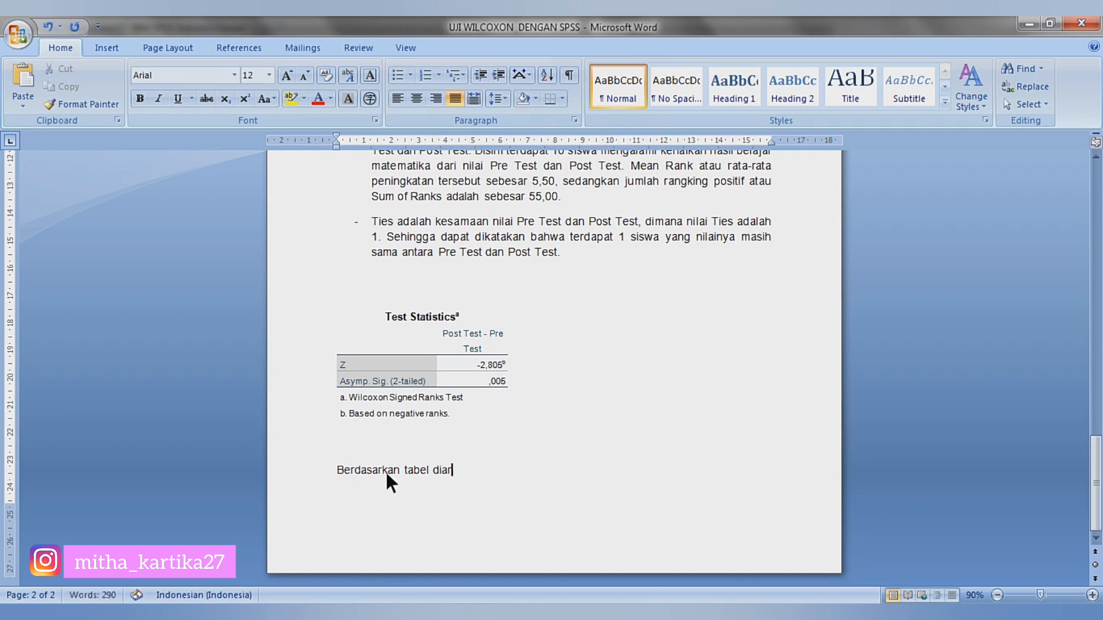
type(" nilai As")
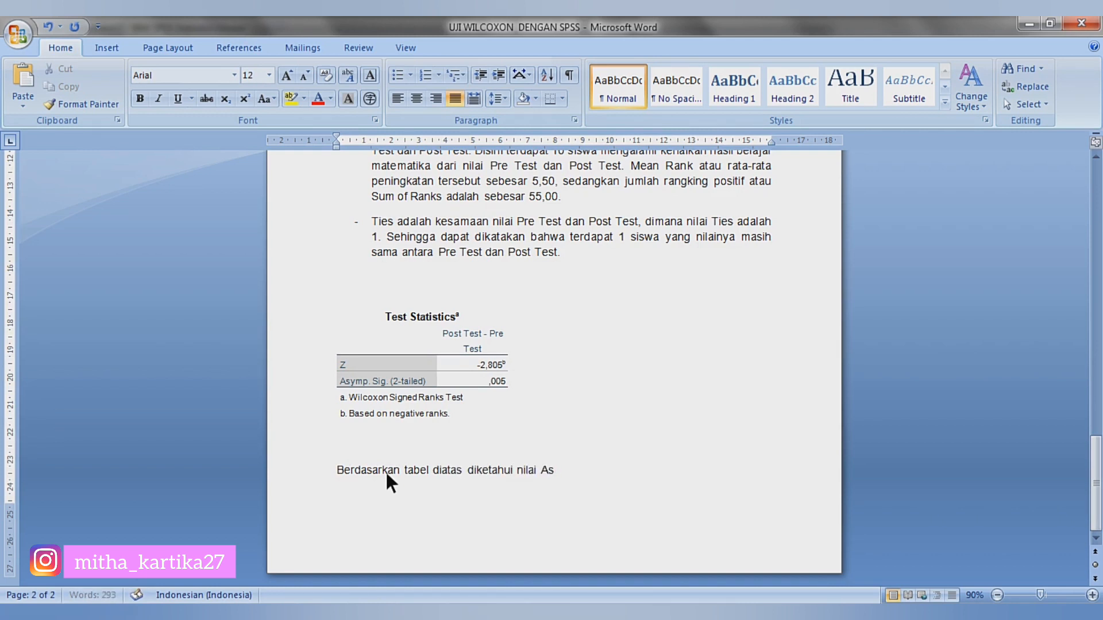
type("ymp. Sig. (2-tailed) sebesar 0,00")
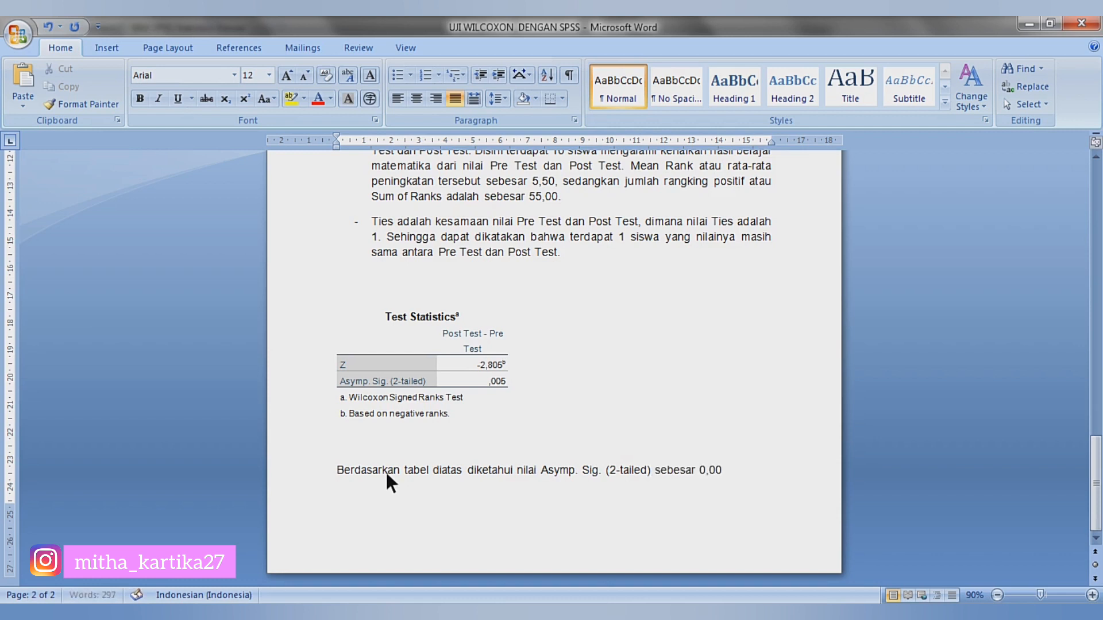
type("5, karena nilainya ")
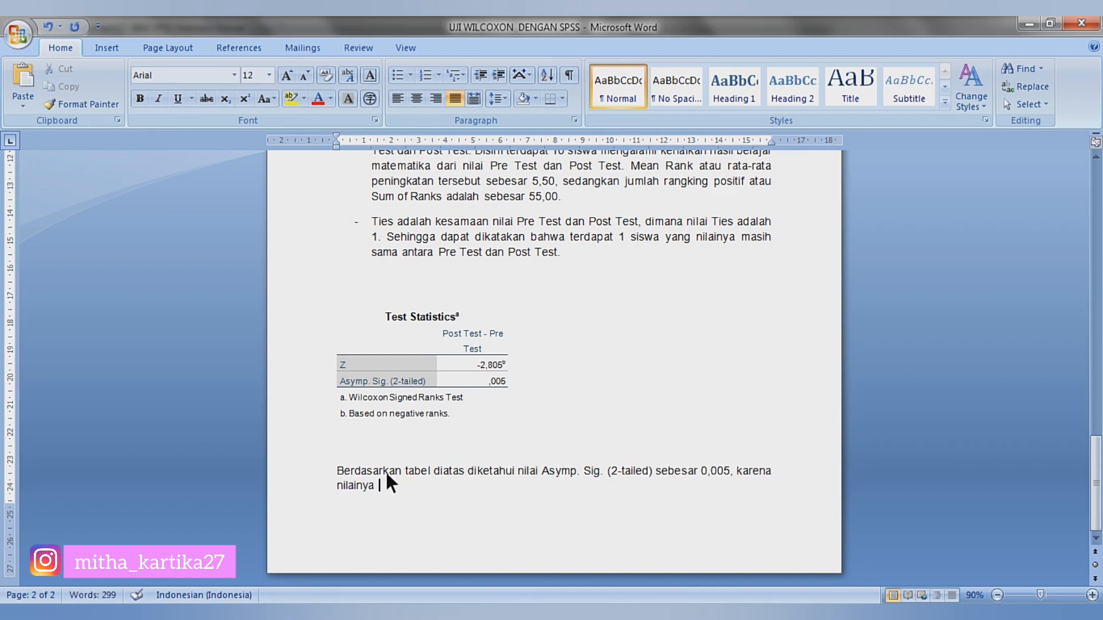
type("lebih kecil dari 0,05 maka dapat disimpulkan")
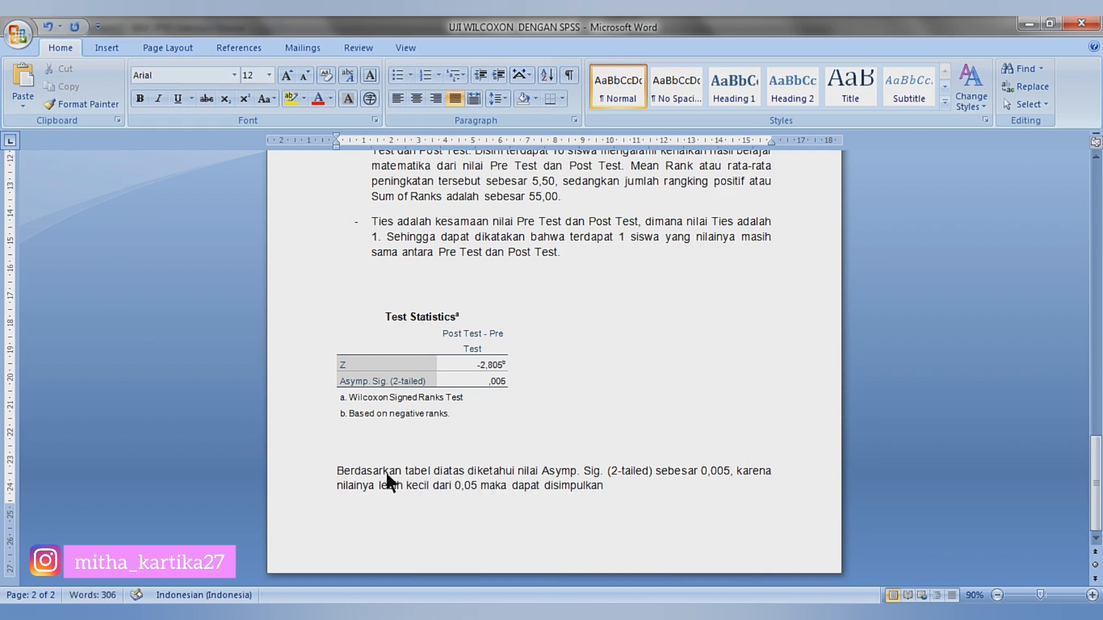
type(" bahwa Hipotesis diterima")
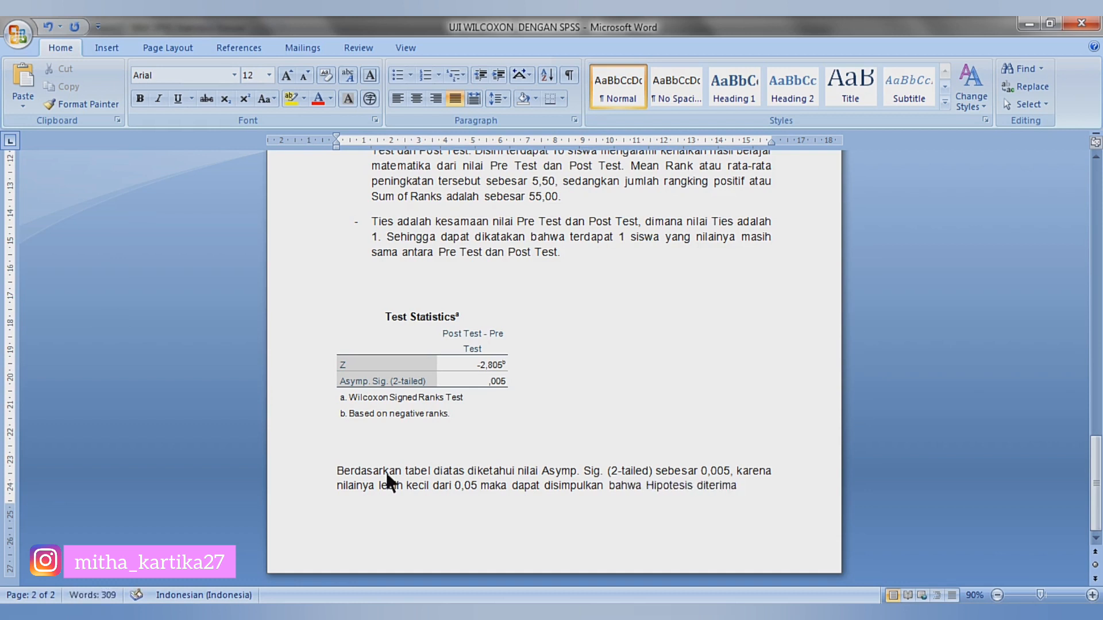
Continue the paragraph with ". Artinya ada perbedaan antara hasil belajar Matematika untuk Pre Test dan Post Test"
type(". Artinya ada perbedaan")
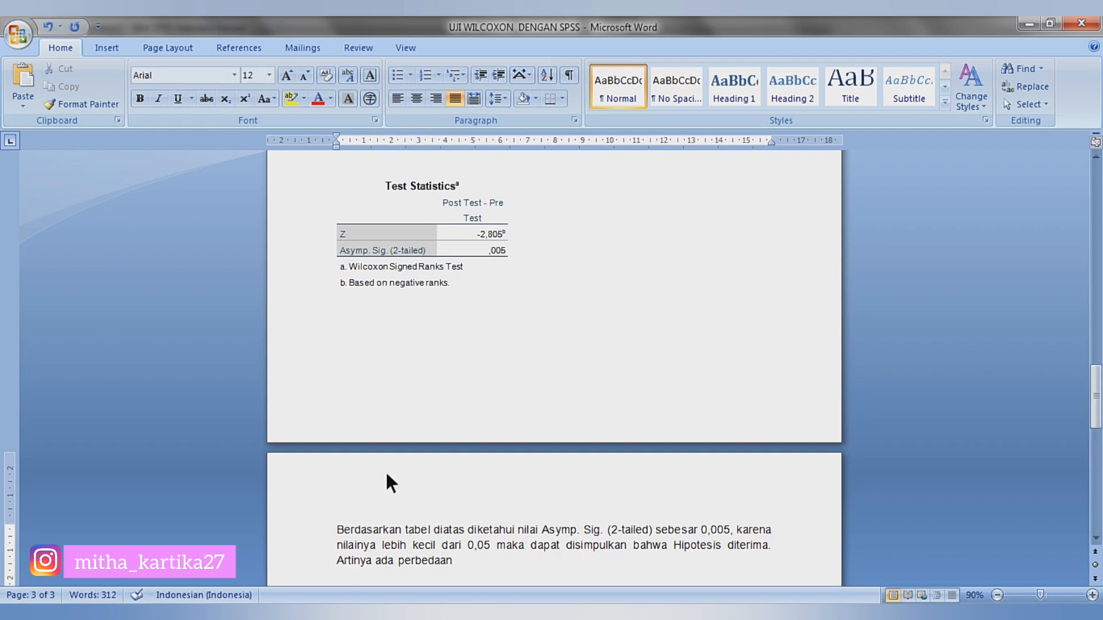
type(" antara hasil belajar Matemat")
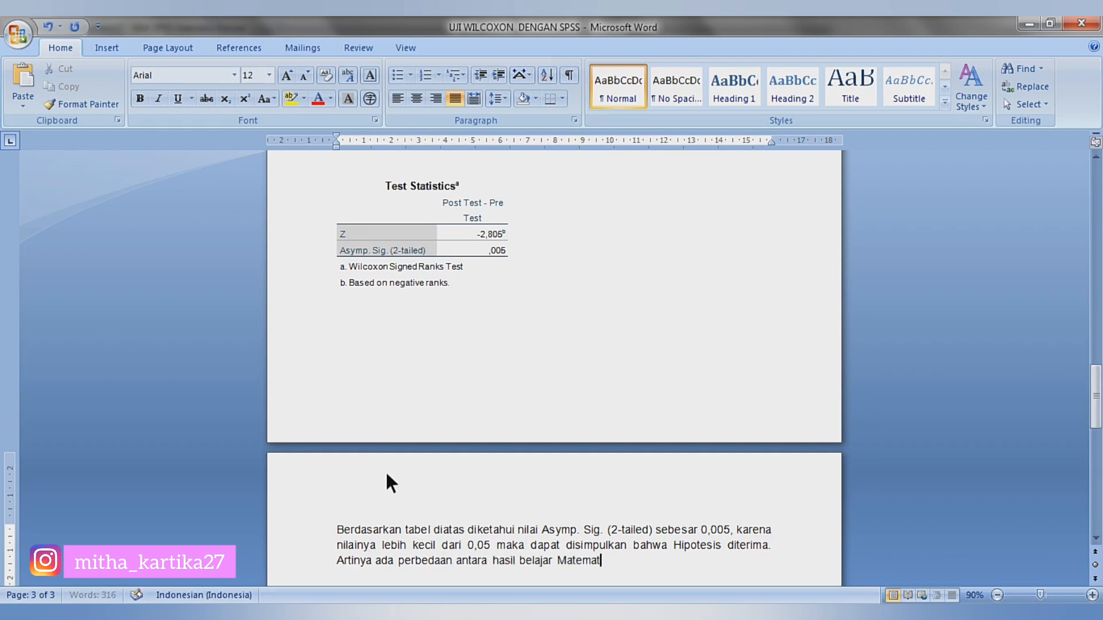
type("ika untuk Pre Test dan Post Test")
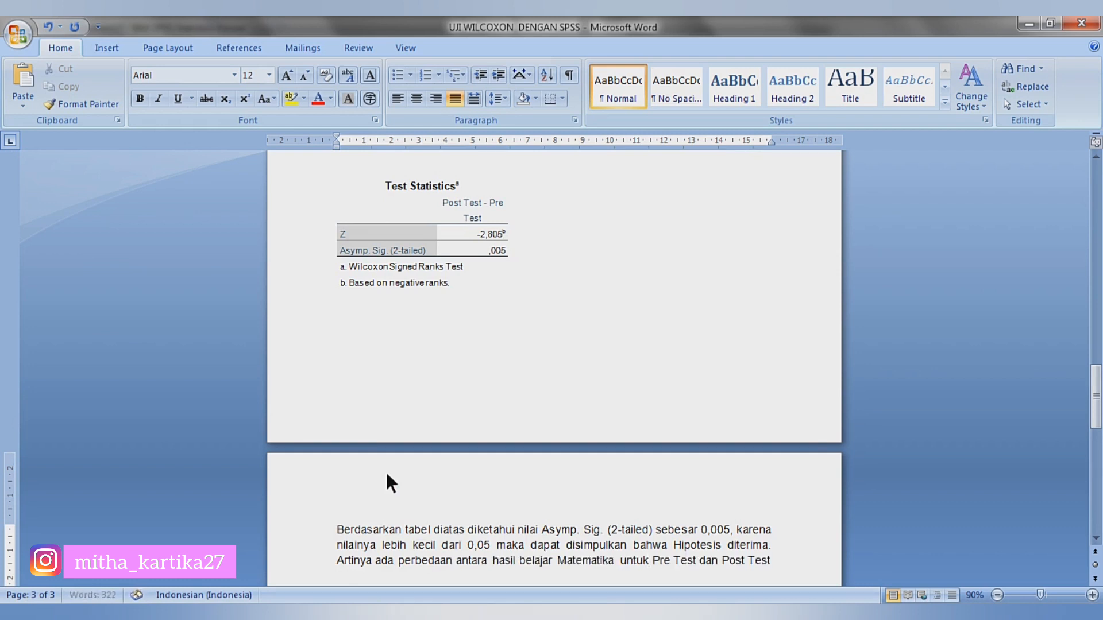
Complete the paragraph with ", sehingga dapat disimpulkan bahwa ada pengaruh penggunaan metode pembelajaran kelompok terhadap hasil belajar Matematika pada siswa kelas X."
type(", sehingga dapa")
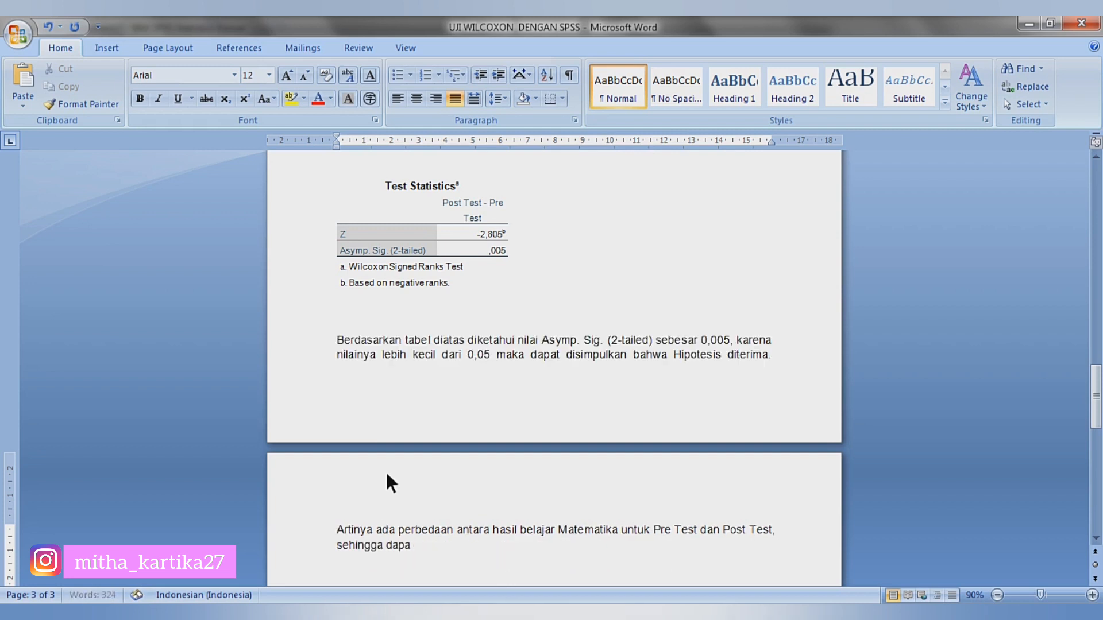
type("t disimpulkan")
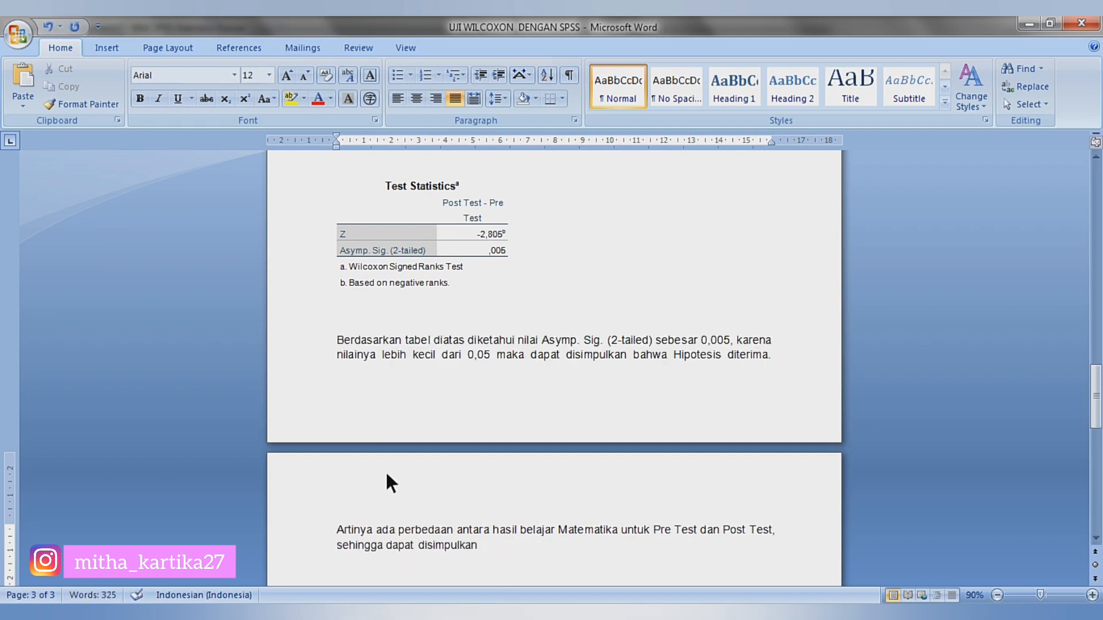
type(" bahwa ada pengaruh")
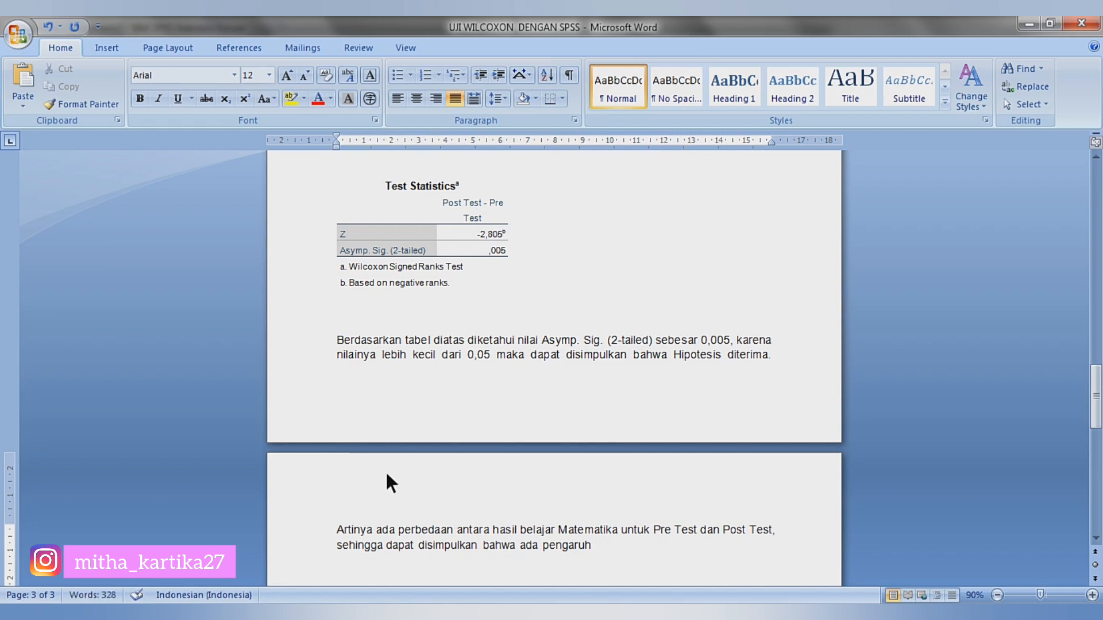
type(" penggunaan metode pembelajar")
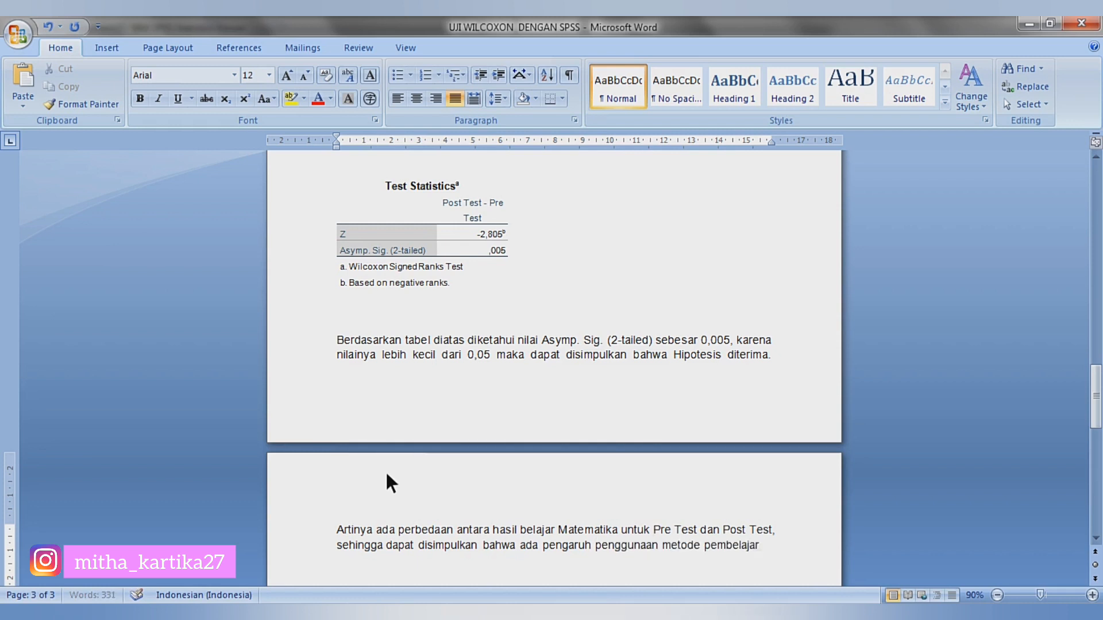
type("an kelompok terhadap")
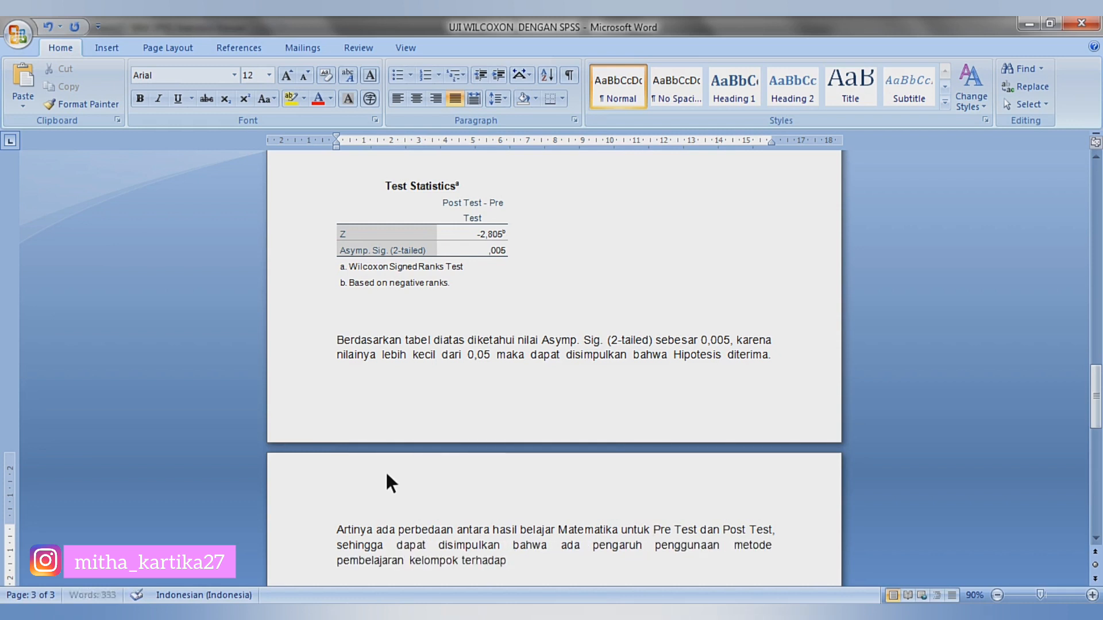
type(" hasil belajar ")
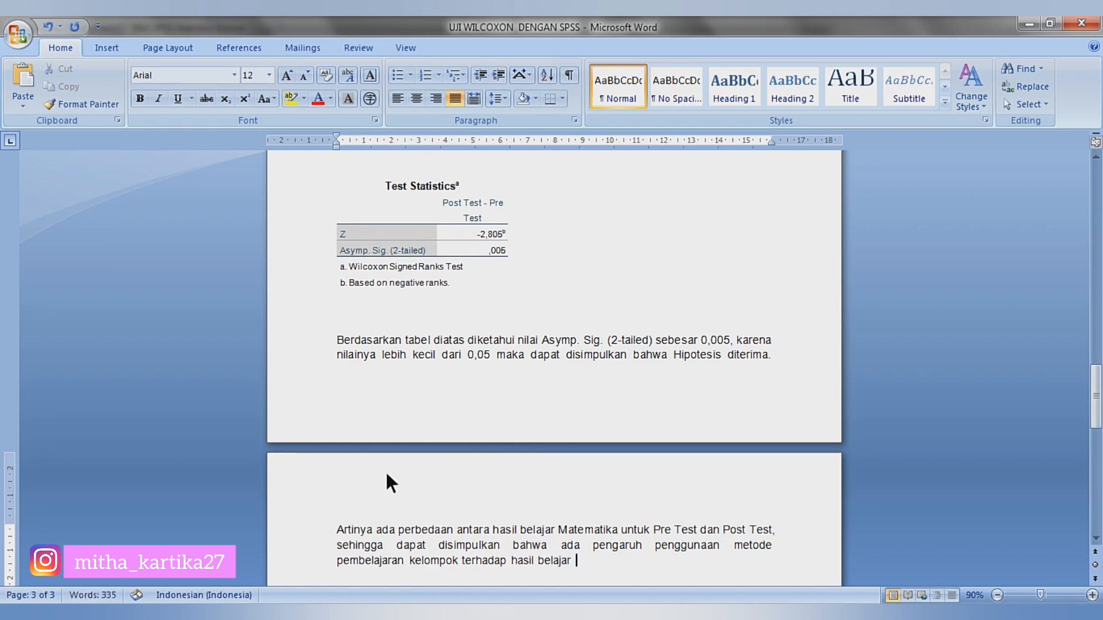
type("Matematika pada siswa kelas X")
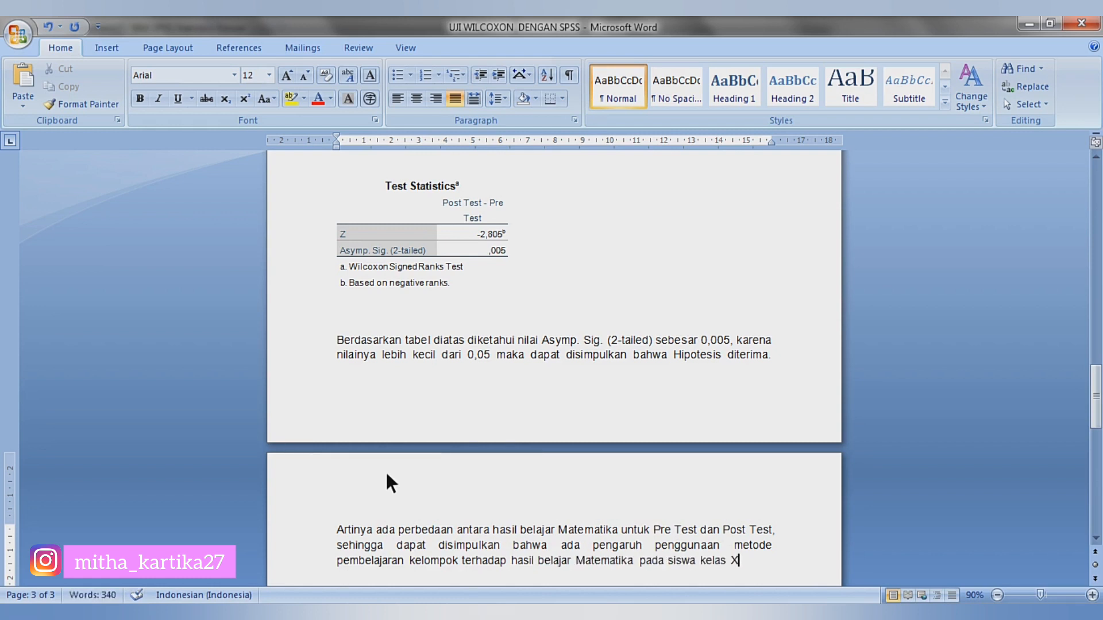
type("1.")
Review the write-up from the concluding paragraph back to the document title
left_click_drag(1096, 383, 1096, 340)
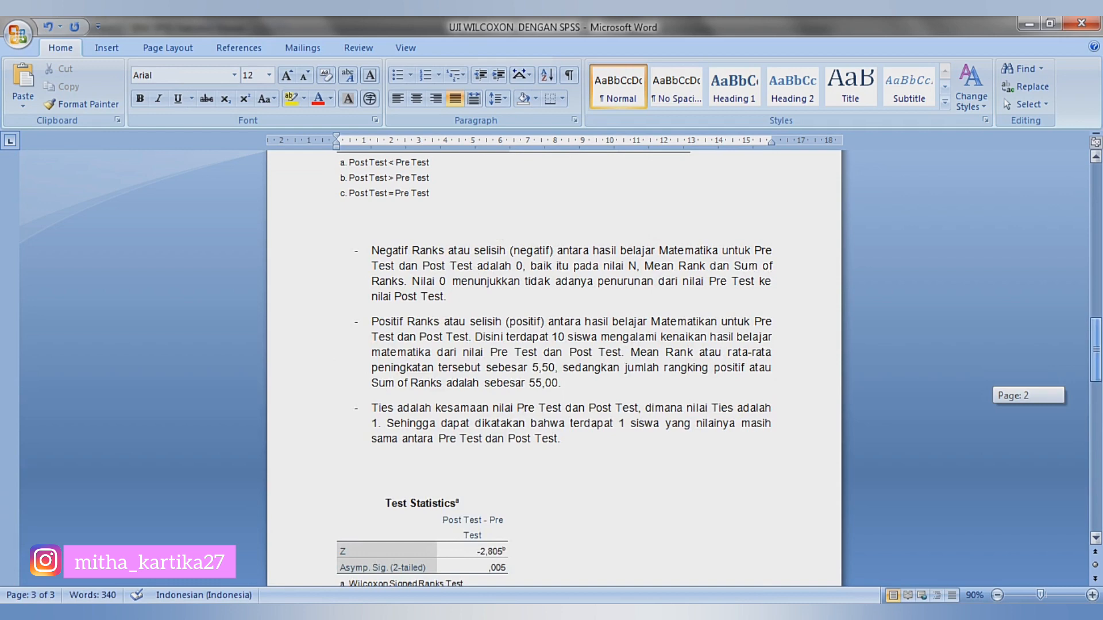
left_click_drag(1096, 340, 1096, 184)
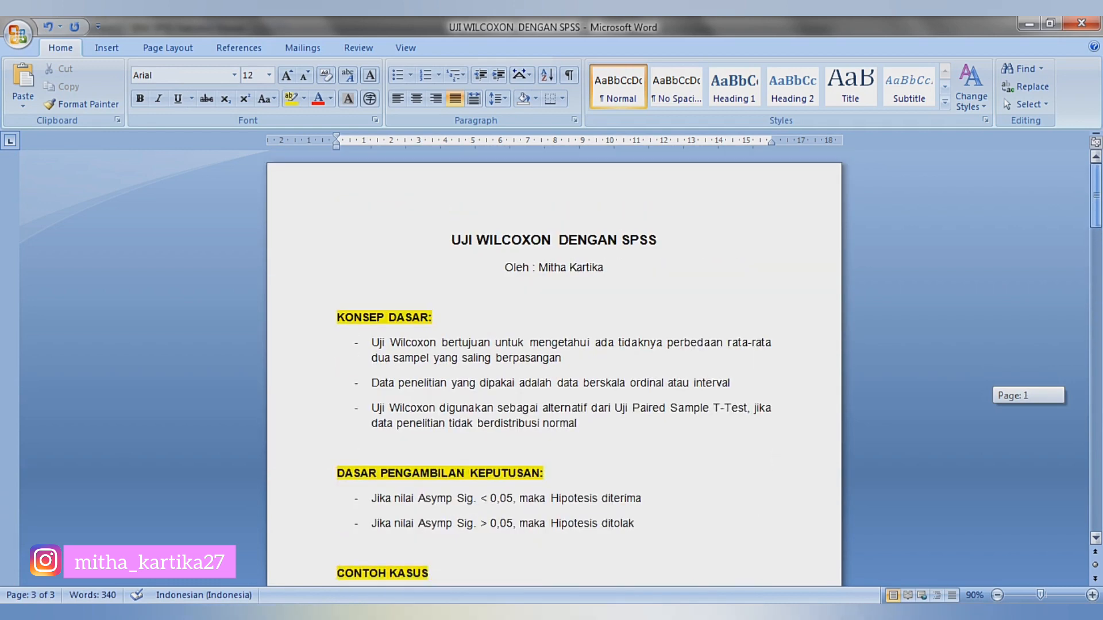